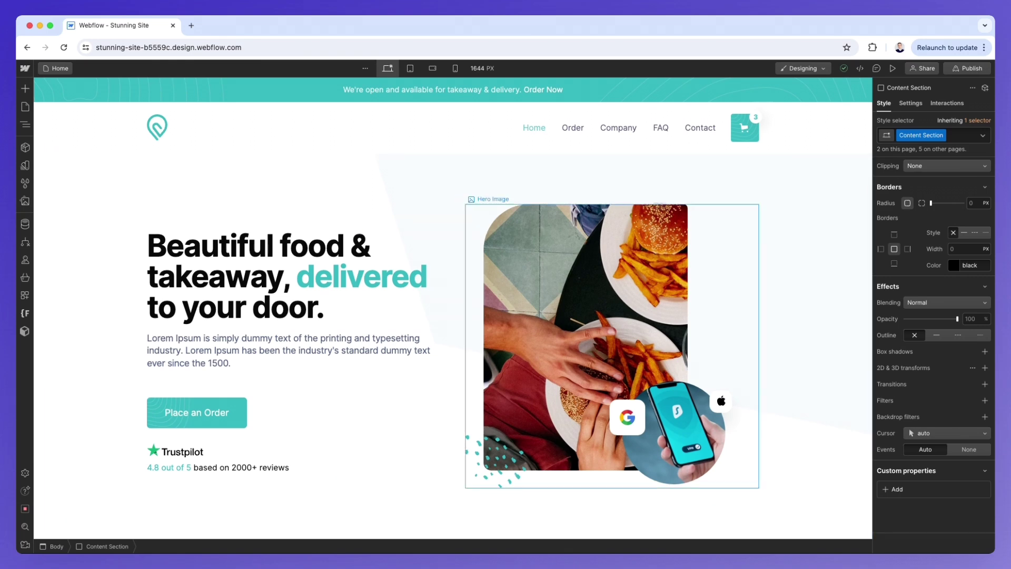
- Replace the hero image's Hero Image class with a new class named Image Fries
left_click(550, 234)
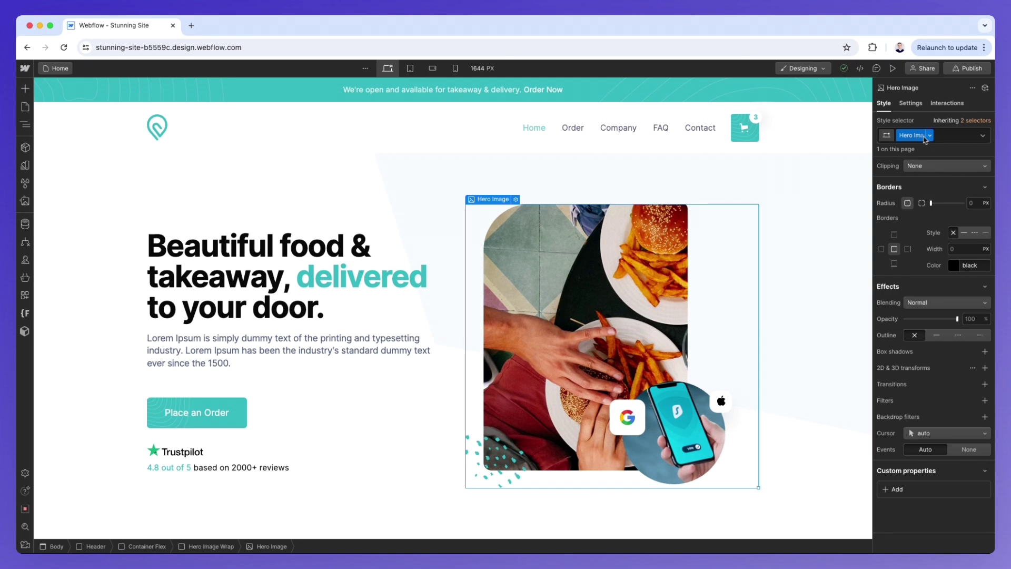
left_click(950, 139)
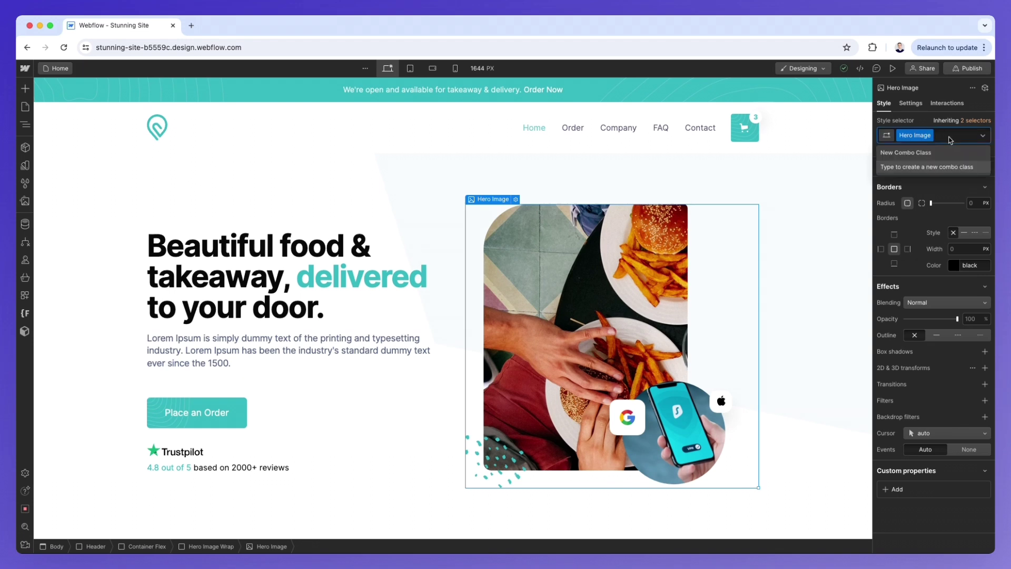
key("BackSpace")
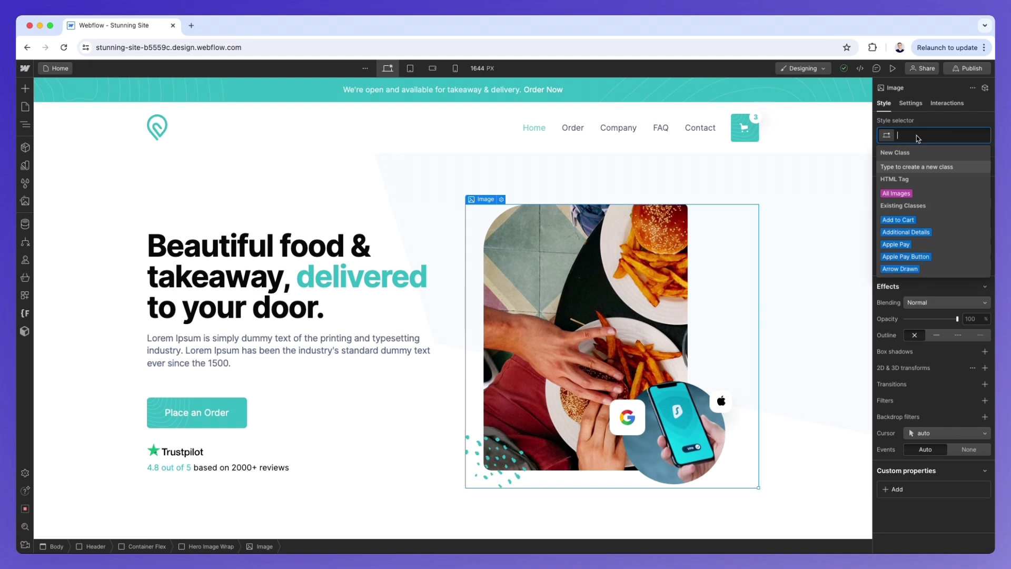
type("Ima")
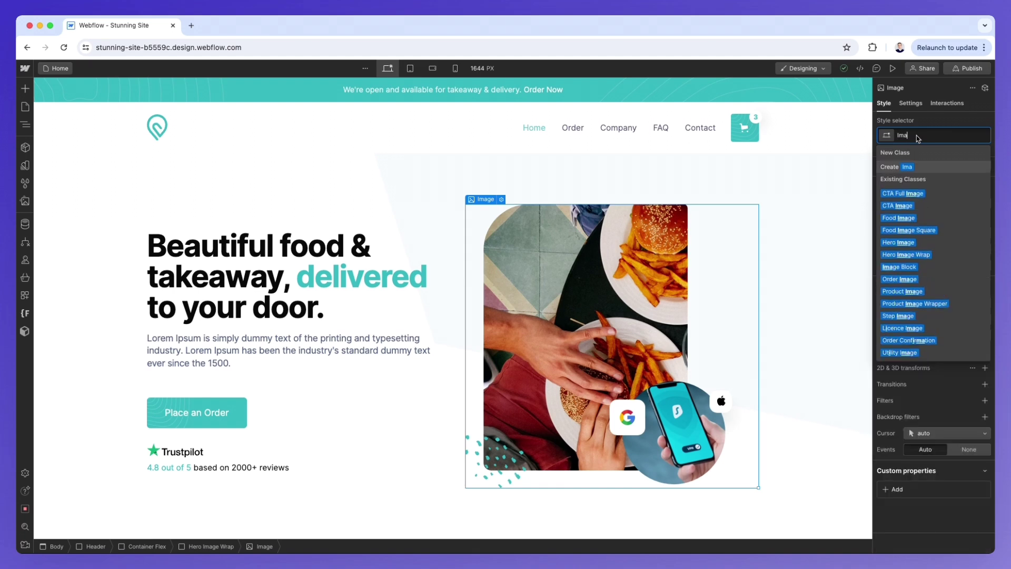
type("ge Fr")
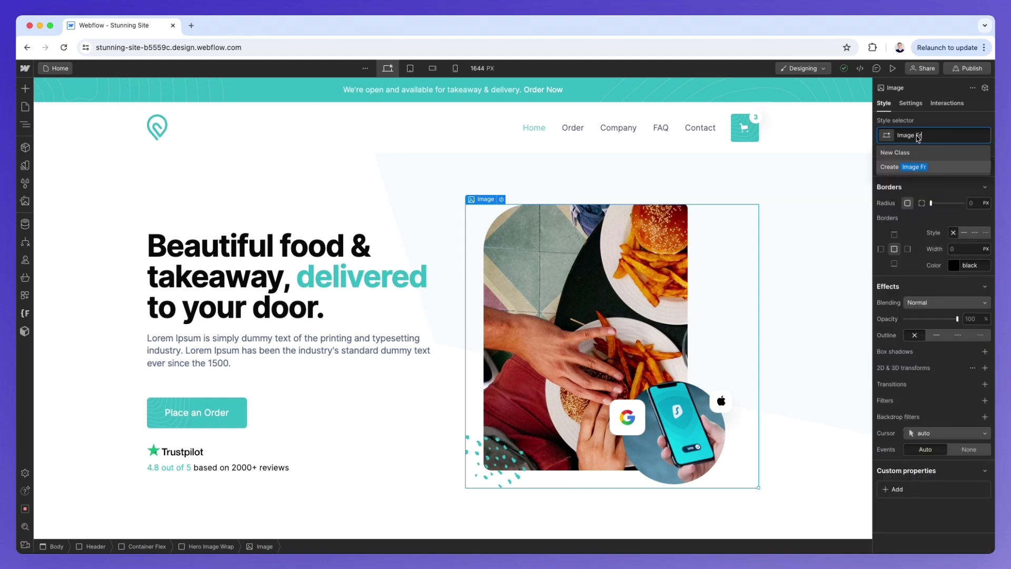
type("ies")
key("Return")
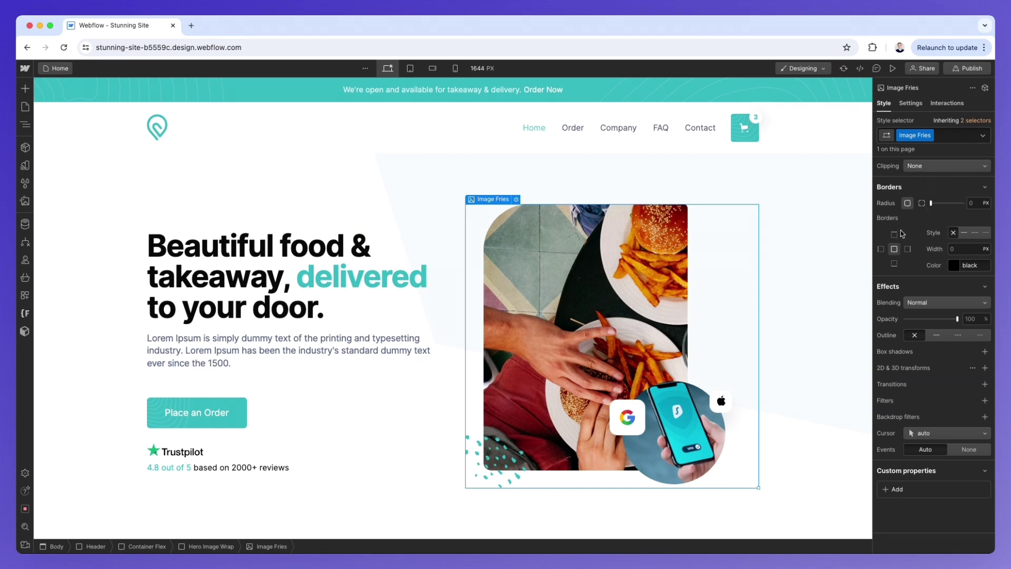
- Set the opacity of the hero image's Image Fries class to 20%
scroll(905, 284, "up", 1)
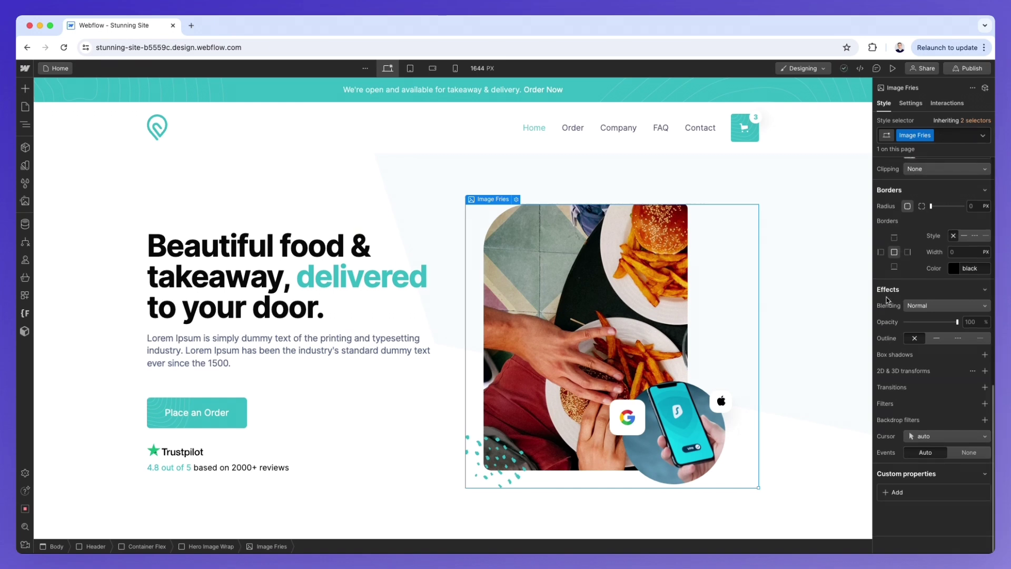
scroll(901, 306, "down", 1)
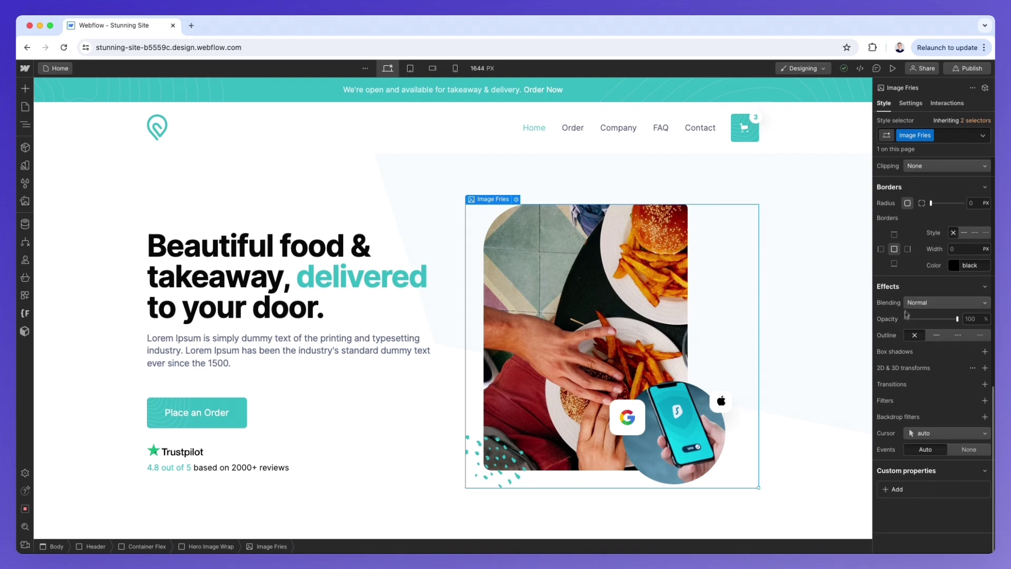
scroll(779, 349, "down", 1)
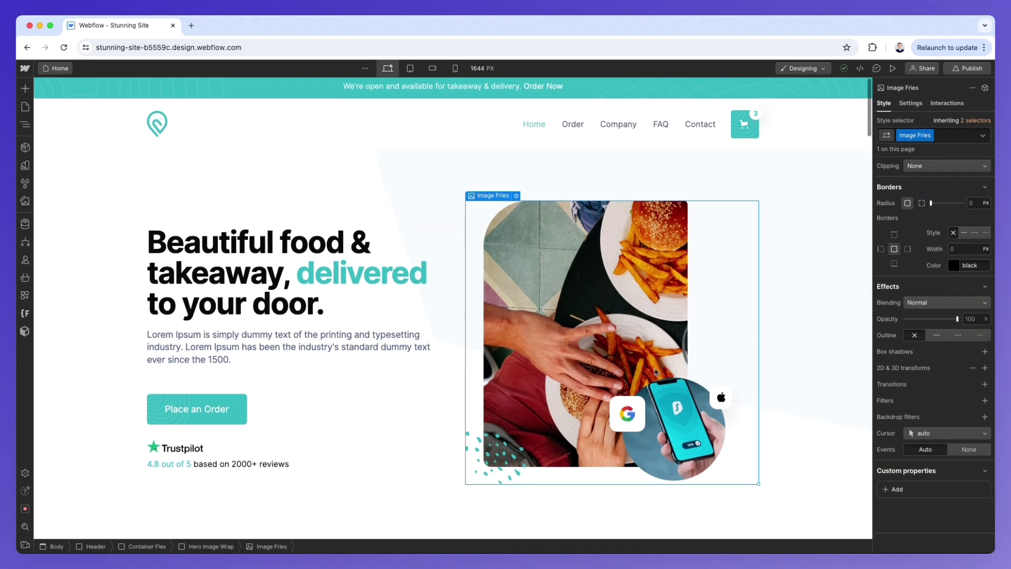
scroll(742, 372, "down", 6)
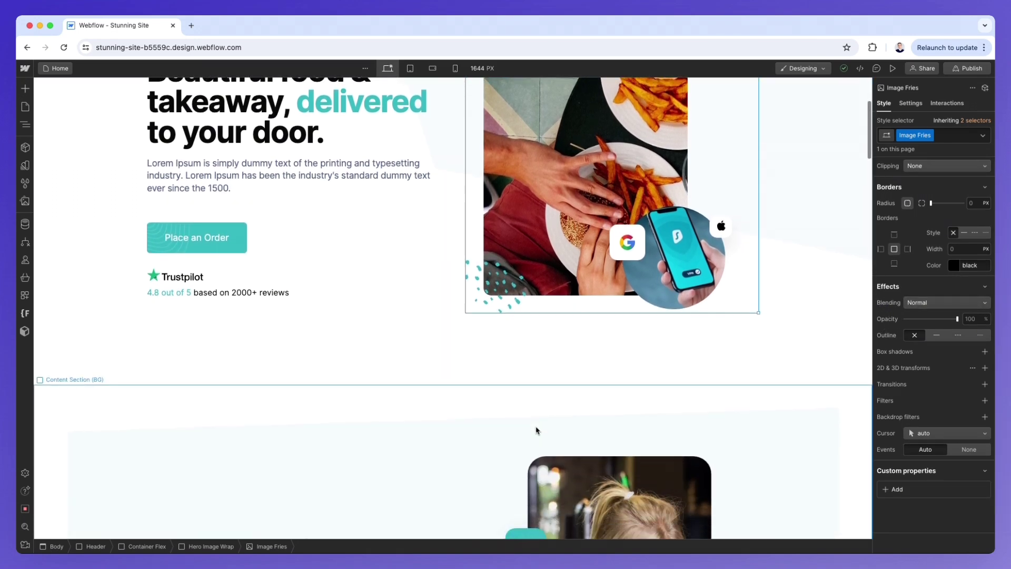
scroll(536, 429, "up", 6)
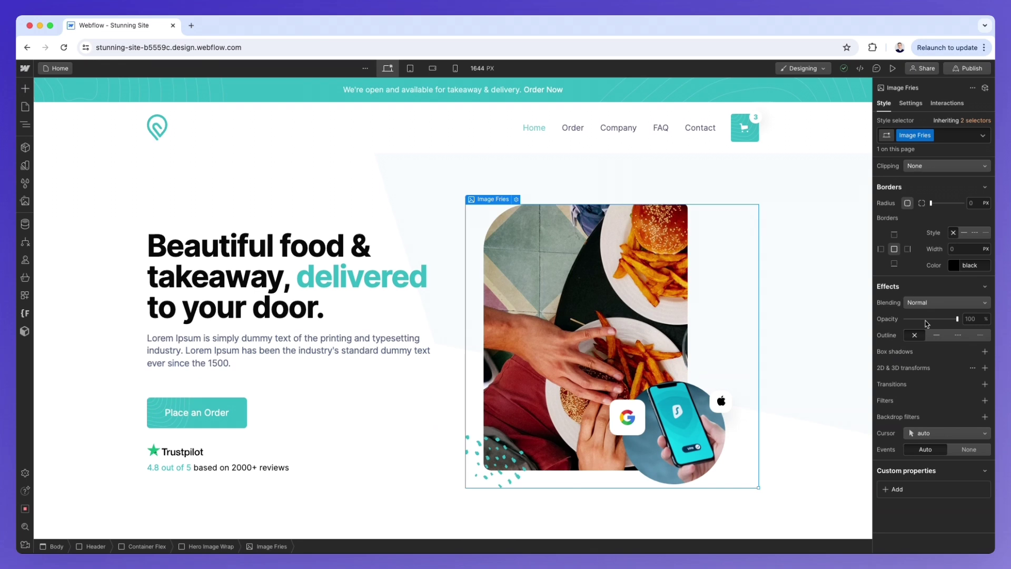
left_click_drag(927, 323, 915, 319)
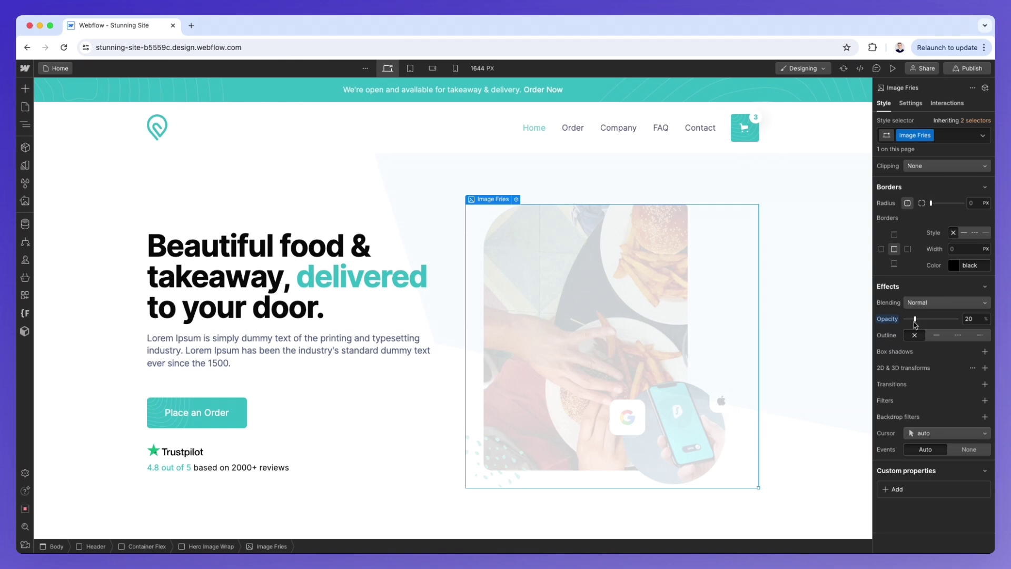
- Apply the existing Image Fries class to the photo beside "The home of fresh products"
double_click(914, 136)
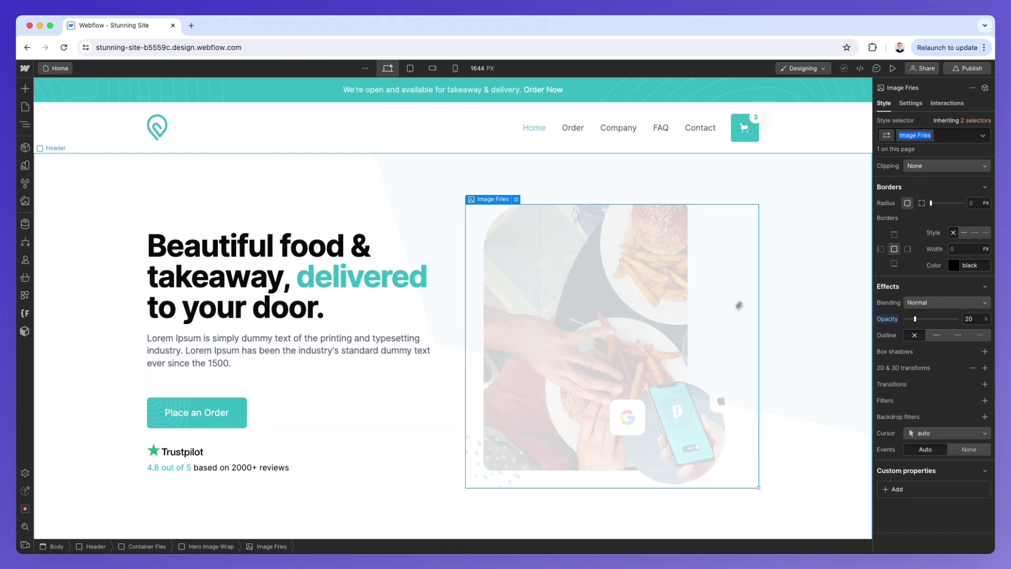
left_click(840, 248)
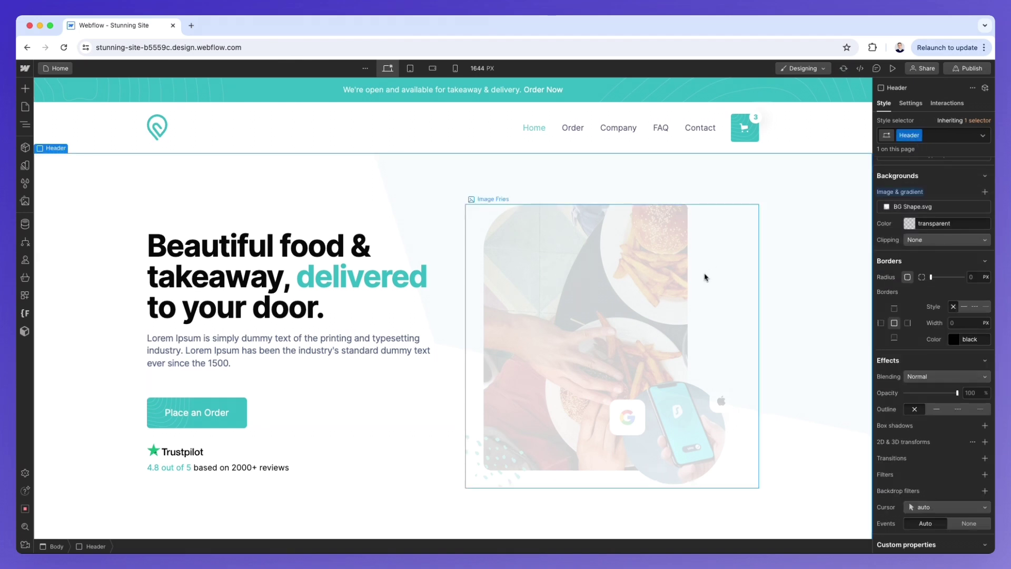
scroll(704, 278, "down", 7)
scroll(668, 353, "down", 1)
left_click(667, 353)
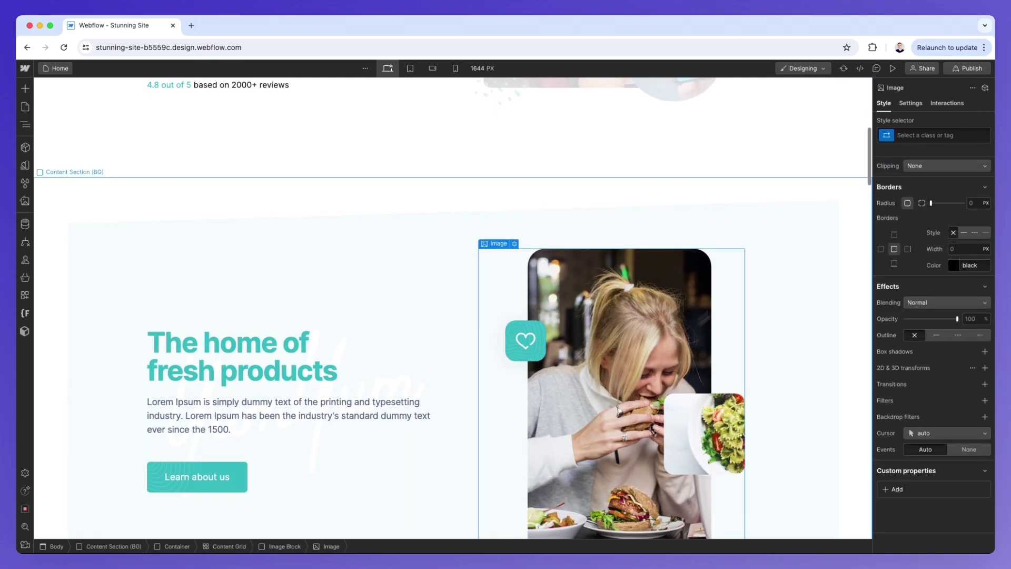
left_click(921, 135)
type("Image Fries")
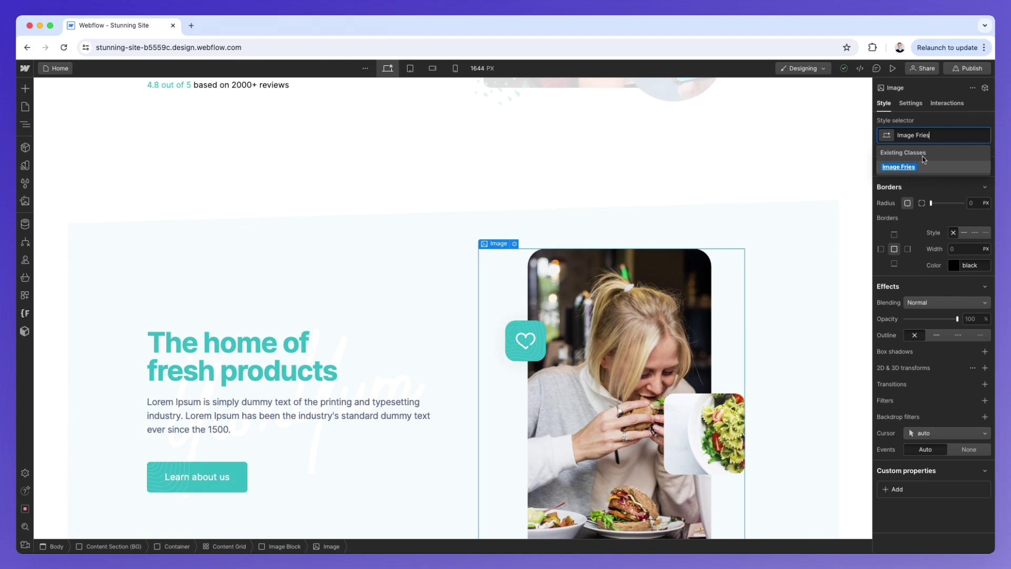
left_click(918, 169)
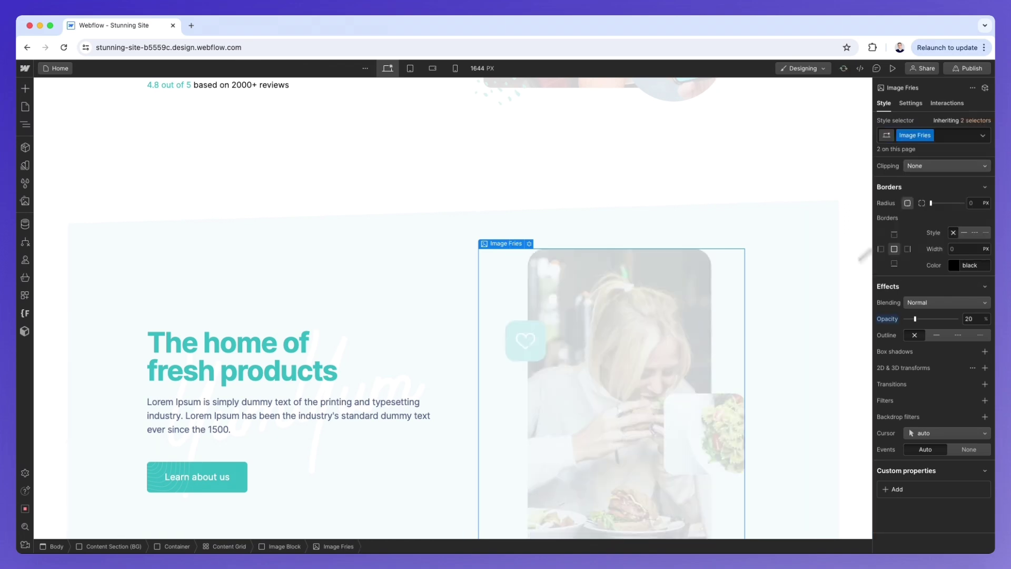
- Remove the Image Fries class from the photo in the "The home of fresh products" section
scroll(699, 291, "down", 2)
scroll(699, 291, "down", 1)
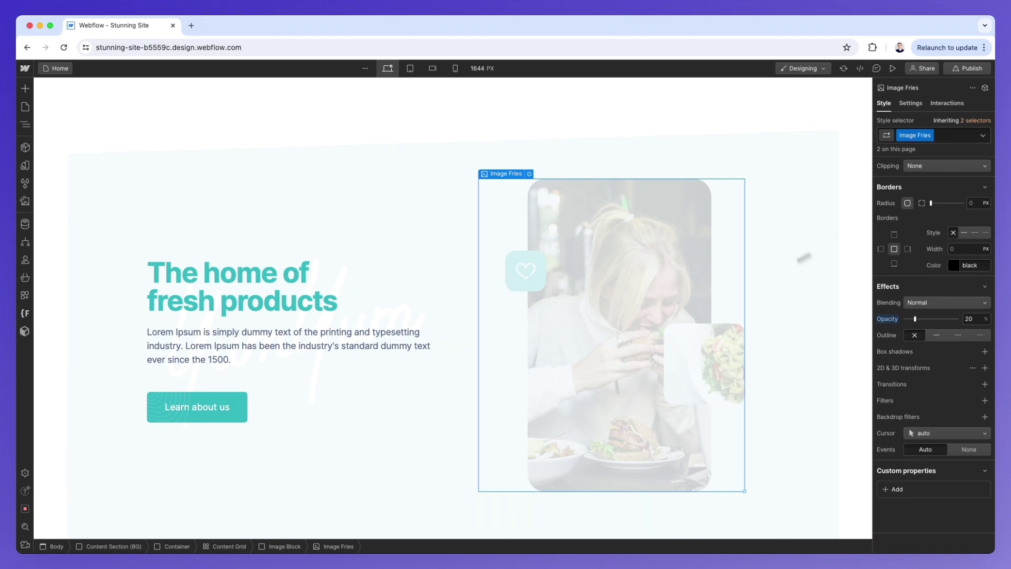
scroll(692, 294, "up", 4)
scroll(692, 293, "up", 2)
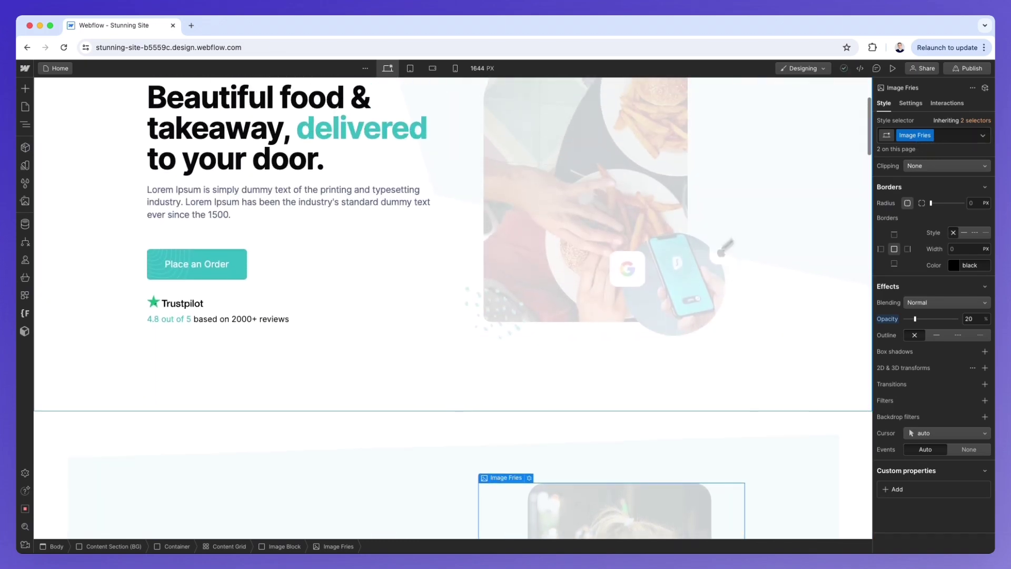
left_click(942, 137)
scroll(779, 200, "up", 3)
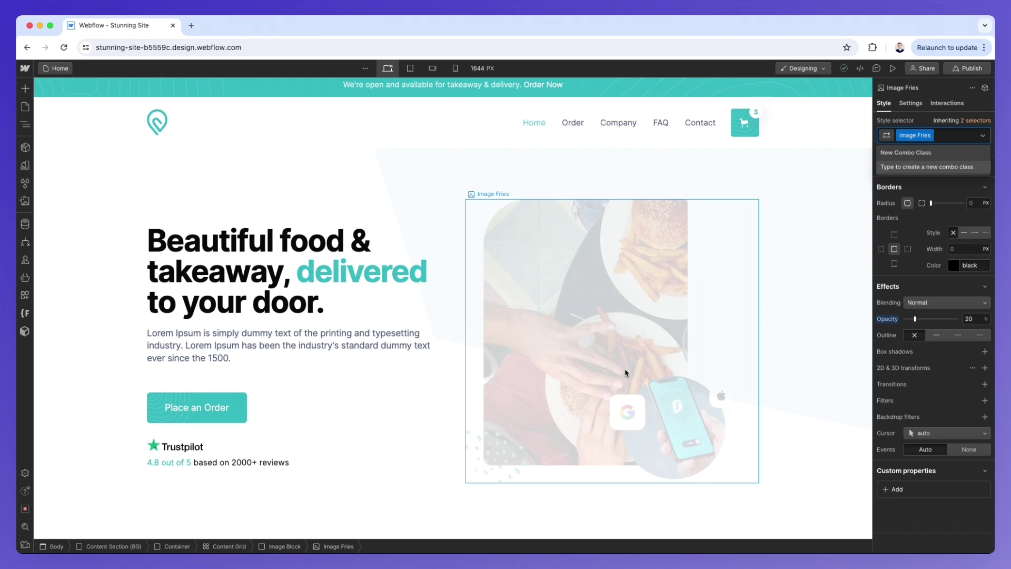
key("BackSpace")
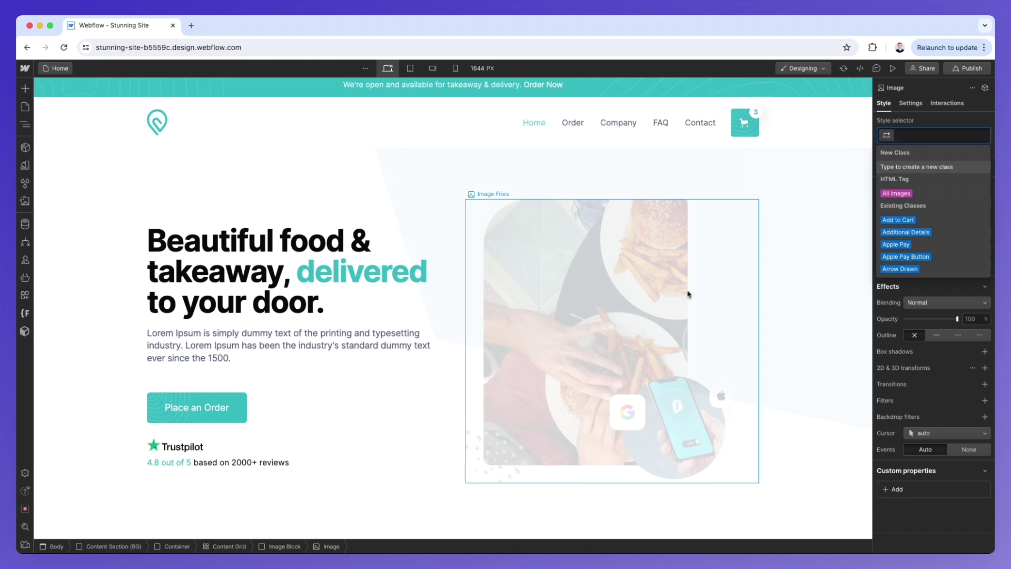
left_click(747, 293)
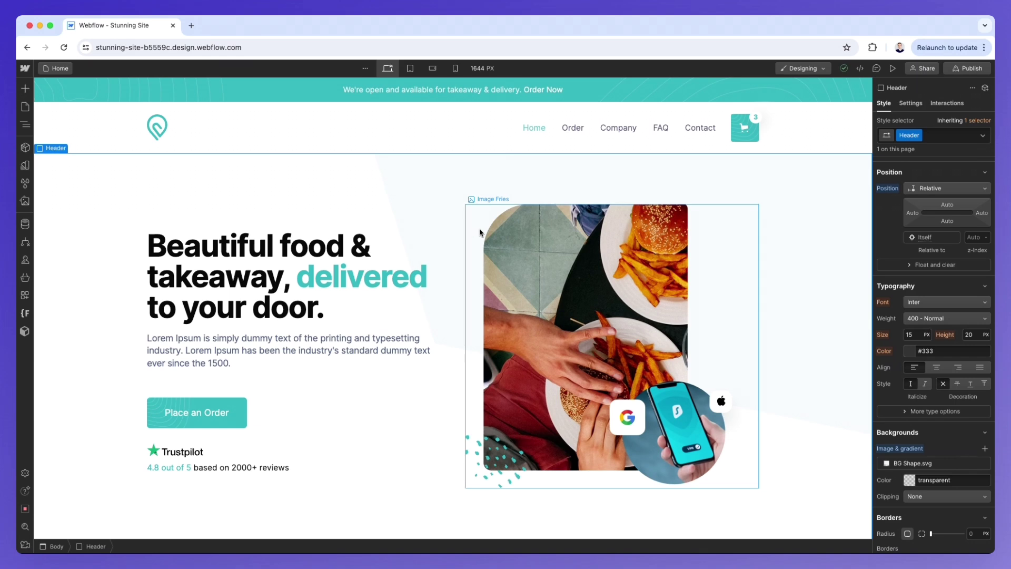
- Add a new combo class named Red to the "Place an Order" button
scroll(480, 231, "down", 1)
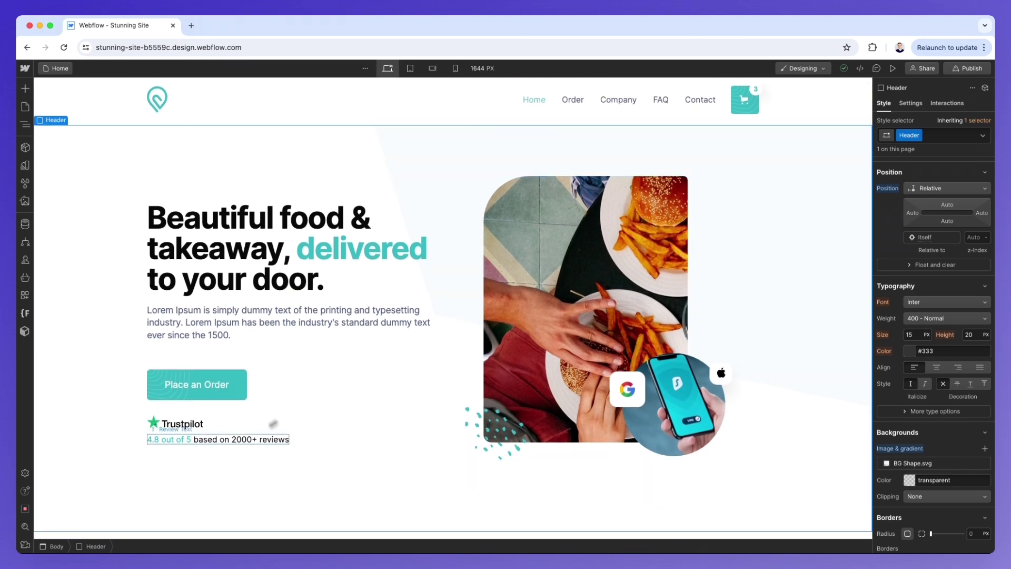
left_click(244, 395)
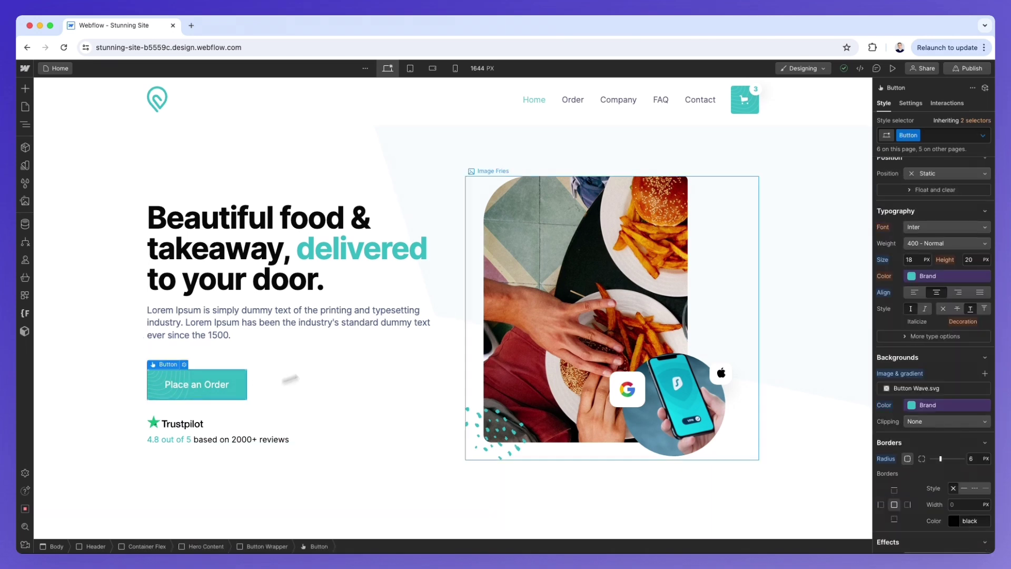
left_click(930, 137)
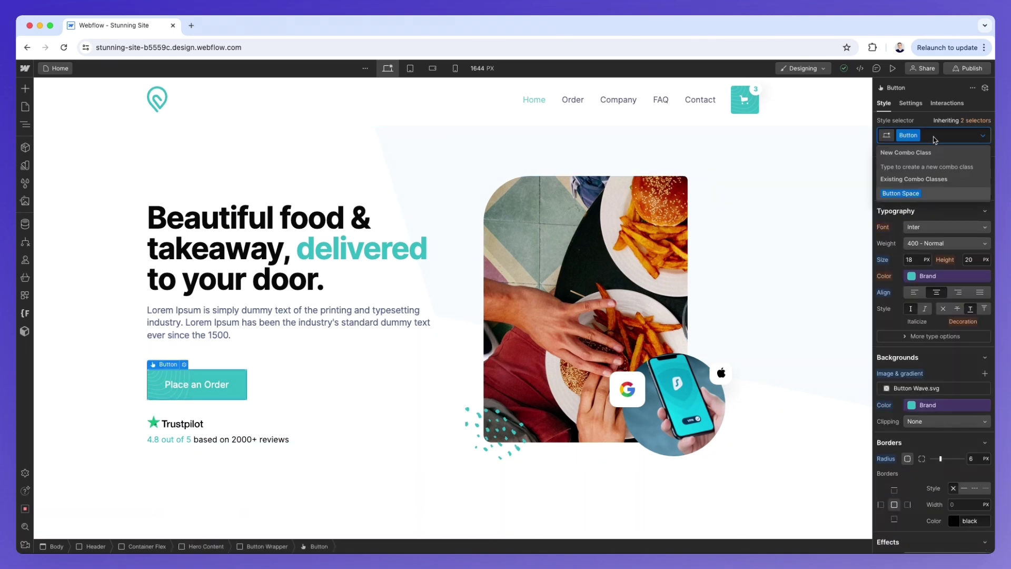
type("Red")
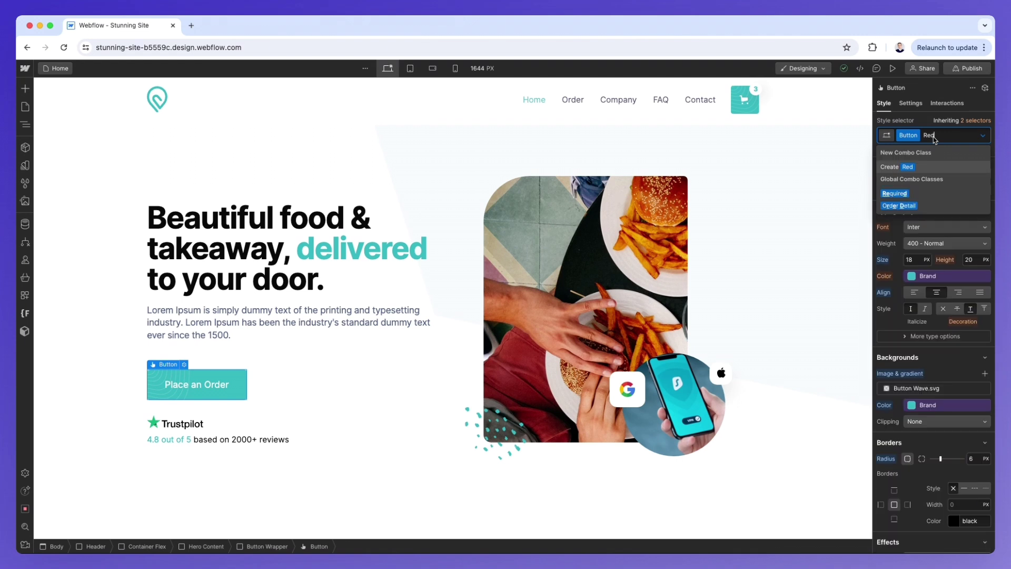
key("Return")
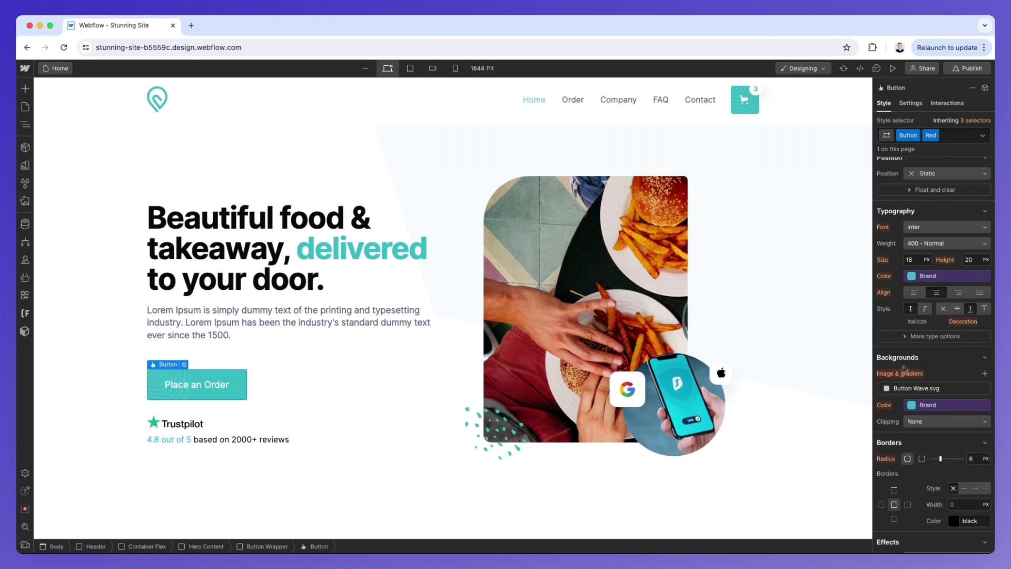
- Set the background color of the "Place an Order" button's Red combo class to custom color #be005c
left_click(912, 407)
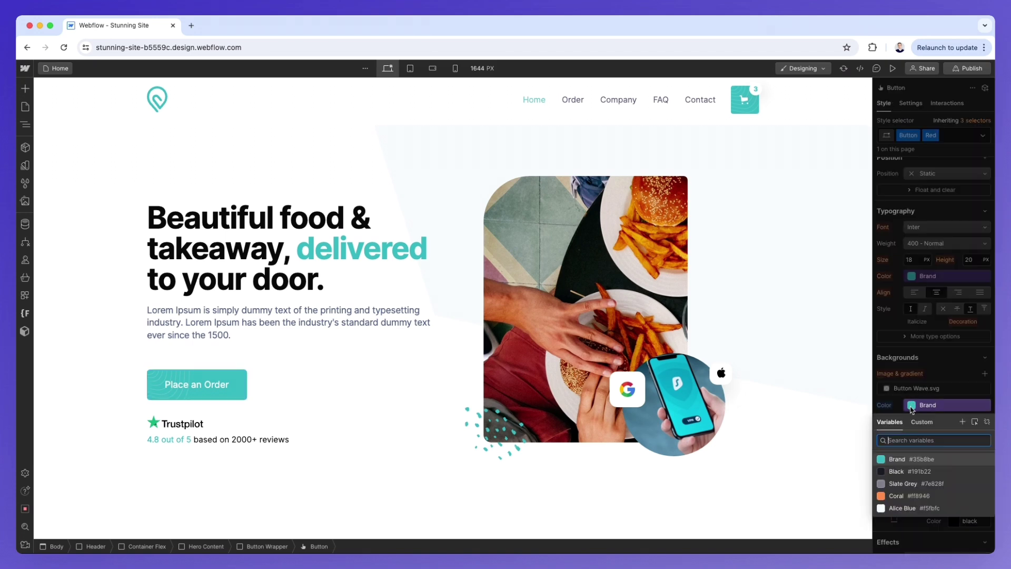
left_click(987, 424)
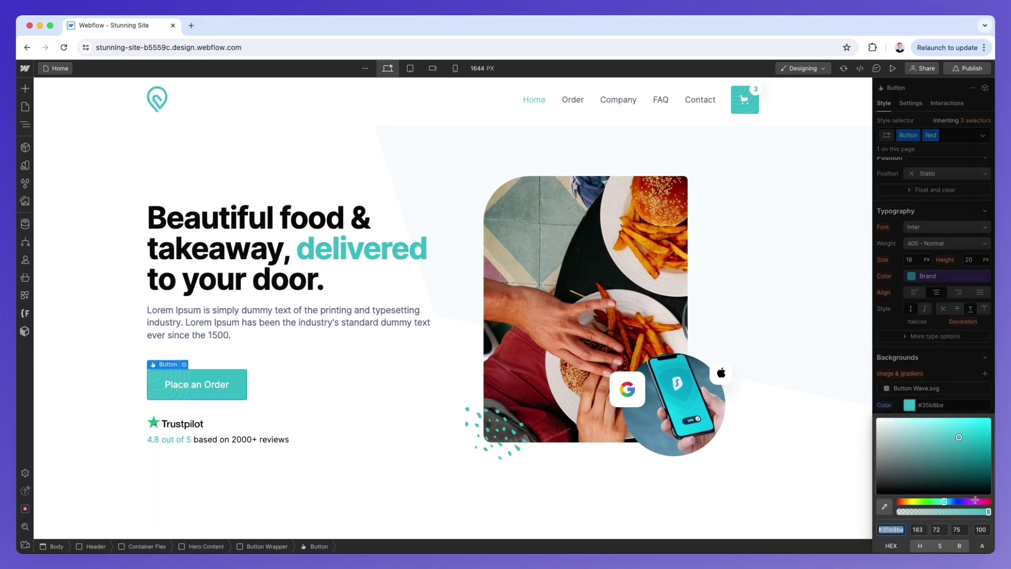
left_click_drag(986, 501, 979, 501)
left_click(989, 437)
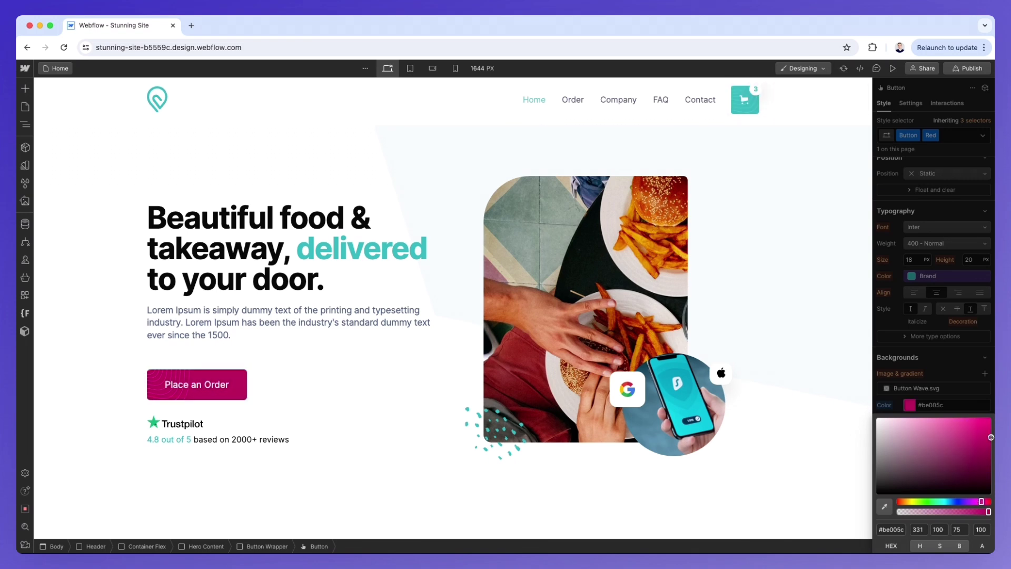
left_click(179, 380)
left_click(931, 404)
mouse_move(932, 404)
left_mouse_down()
mouse_move(922, 404)
mouse_move(947, 404)
left_mouse_up()
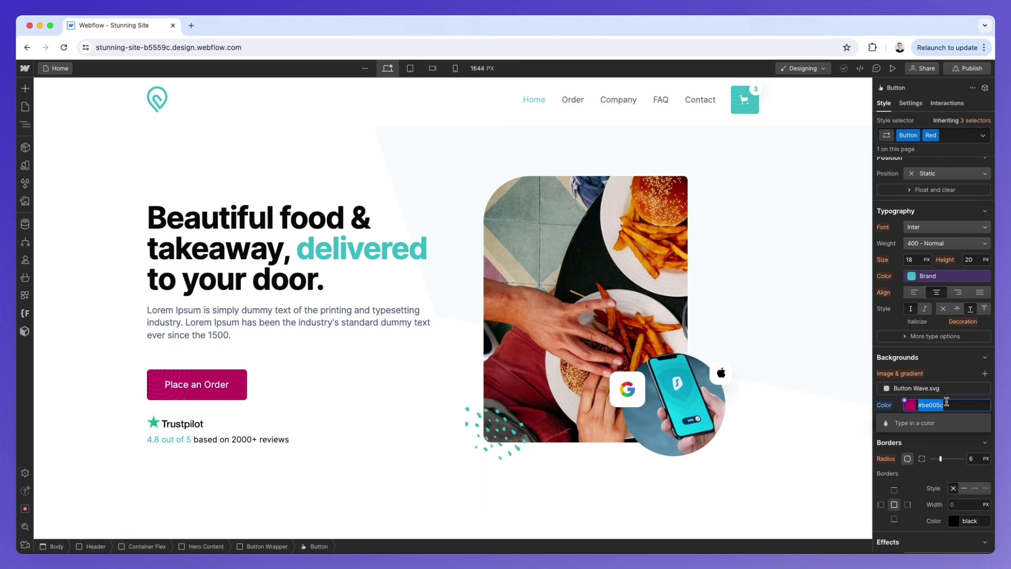
- Add the Red combo class after Button Space on the "Learn about us" button
left_click(692, 248)
scroll(687, 251, "down", 10)
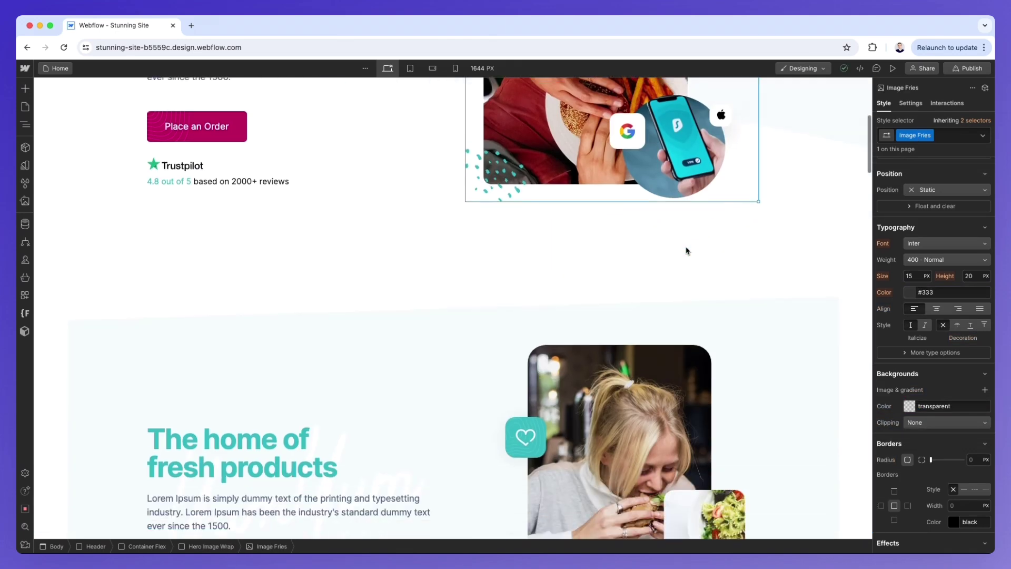
left_click(197, 280)
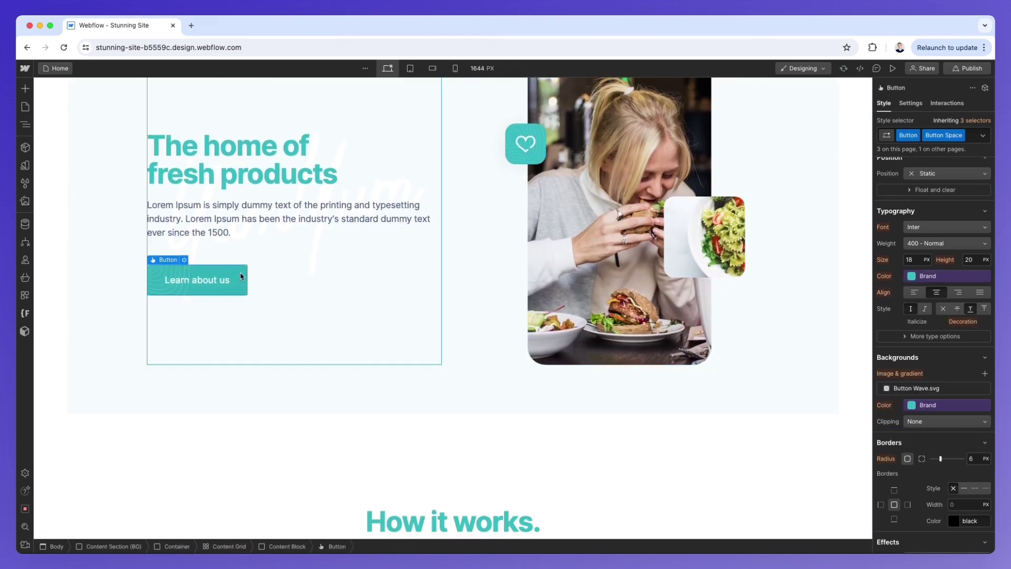
left_click(970, 140)
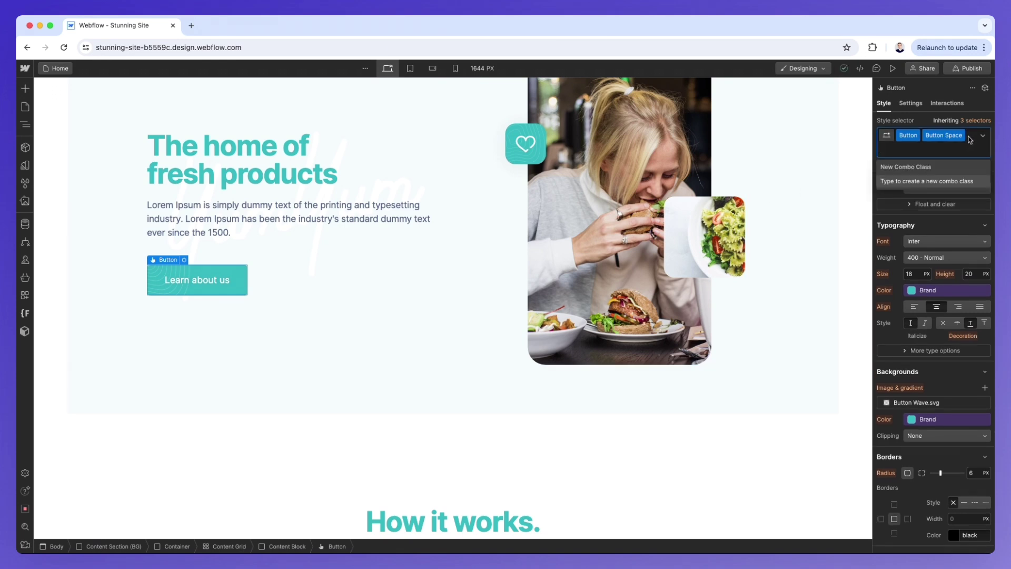
type("red")
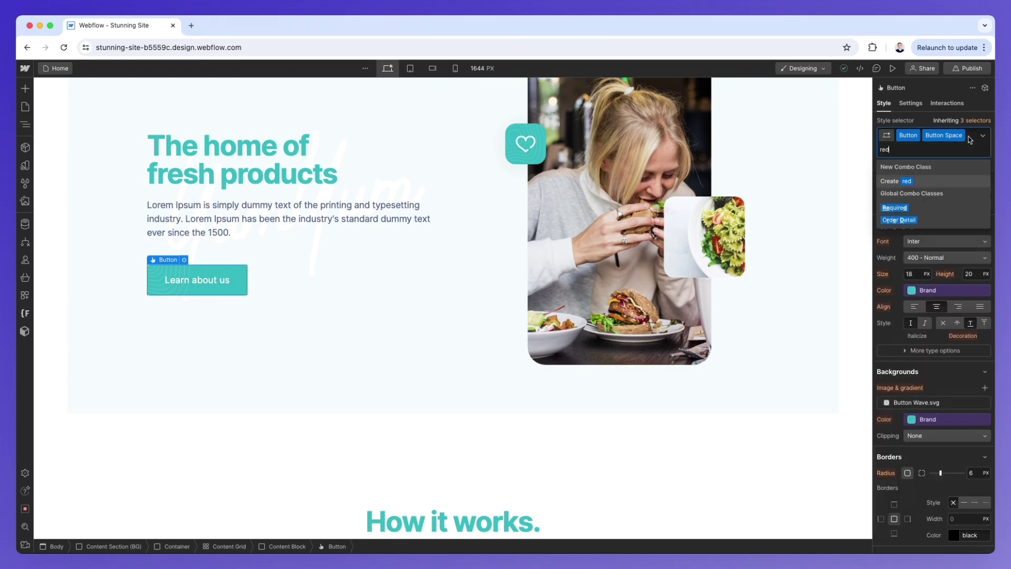
key("Return")
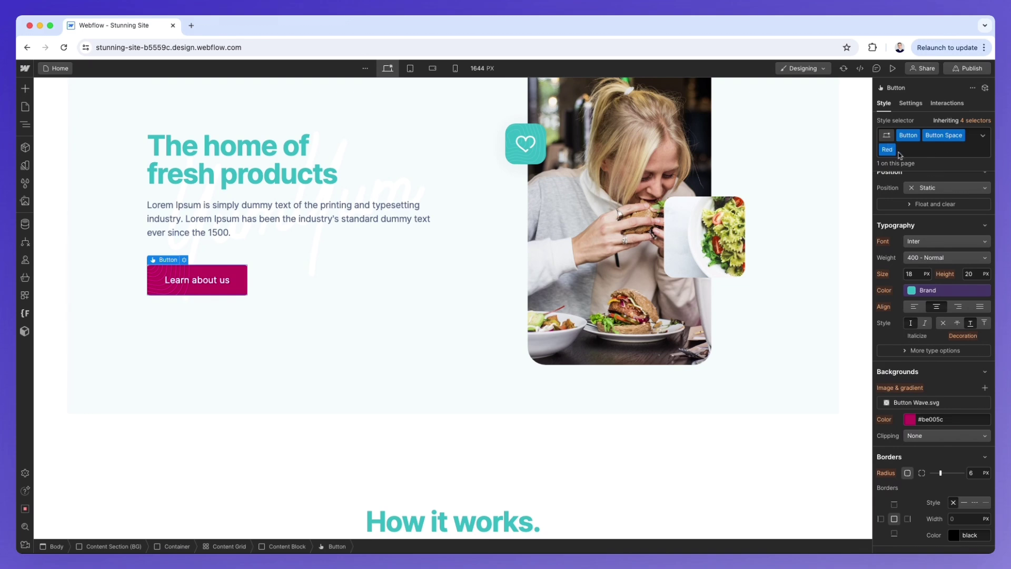
- Examine the combo classes and inherited styling of the "Learn about us" button in the "The home of fresh products" section
left_click(316, 290)
scroll(247, 282, "up", 3)
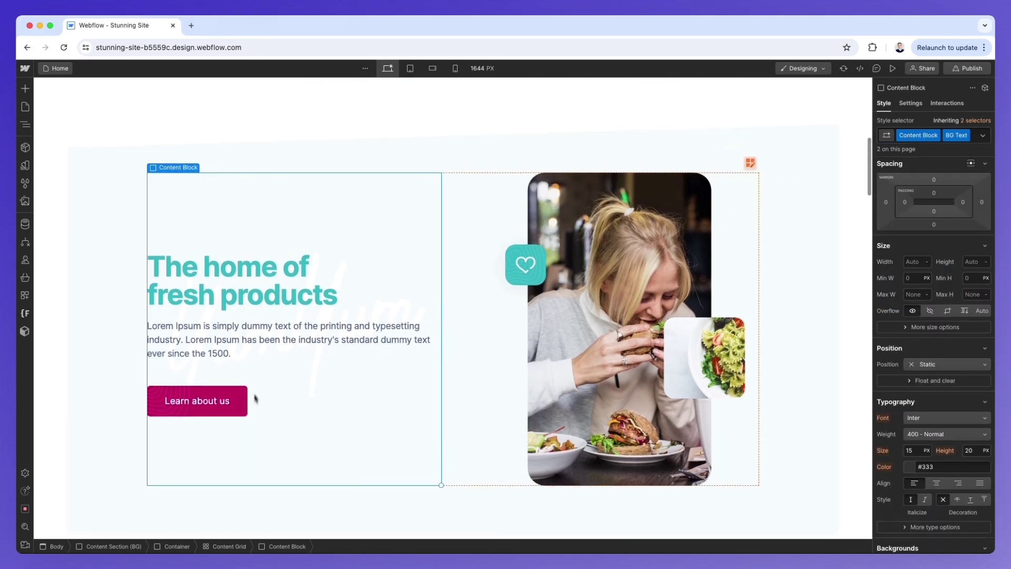
scroll(248, 392, "up", 2)
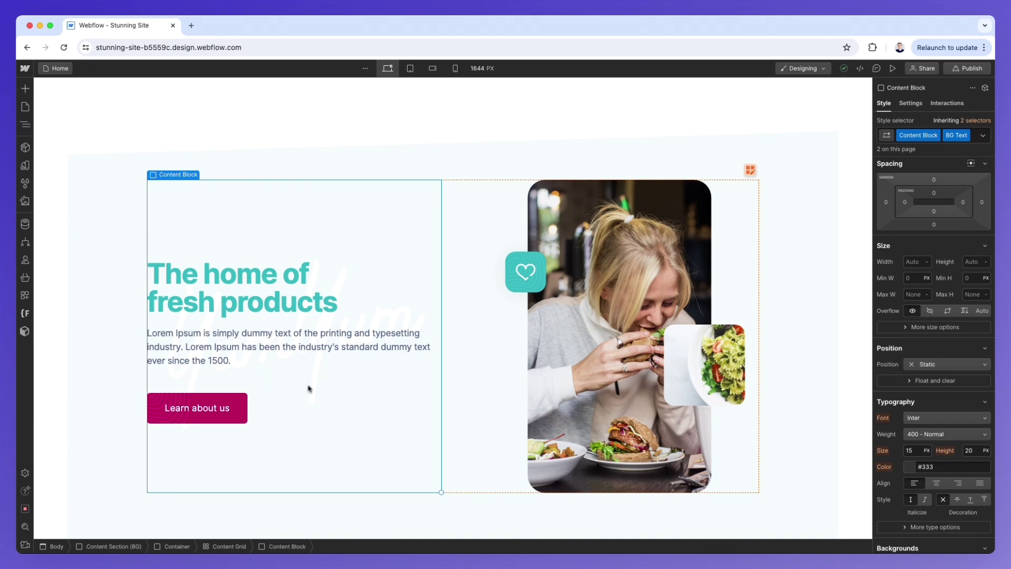
scroll(311, 388, "down", 3)
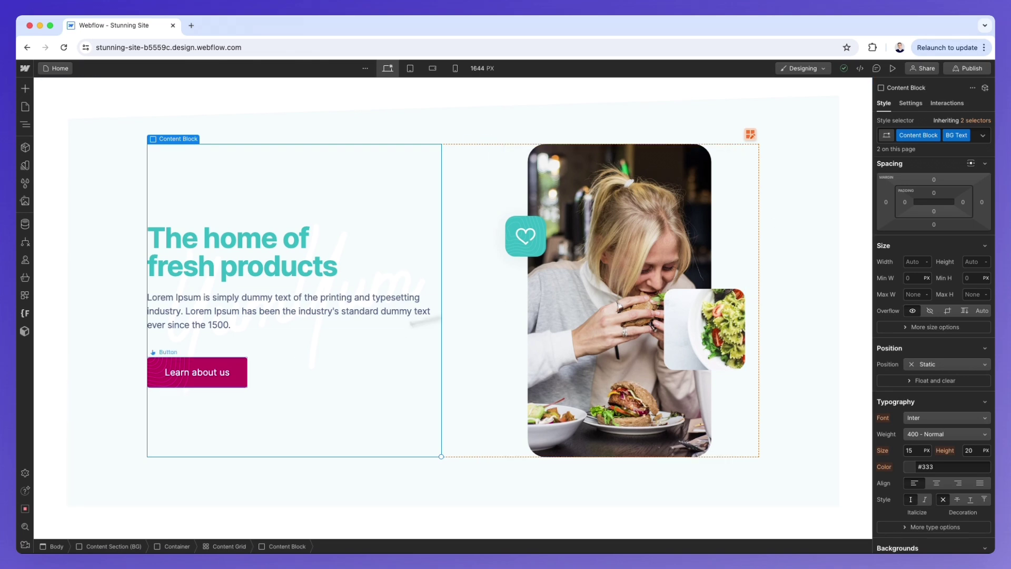
left_click(210, 371)
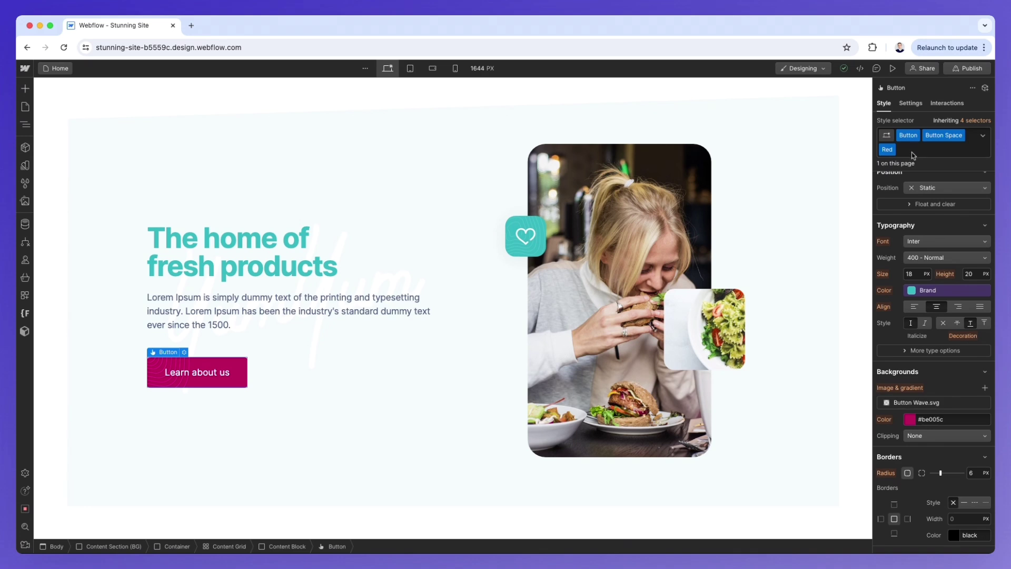
scroll(453, 294, "down", 1)
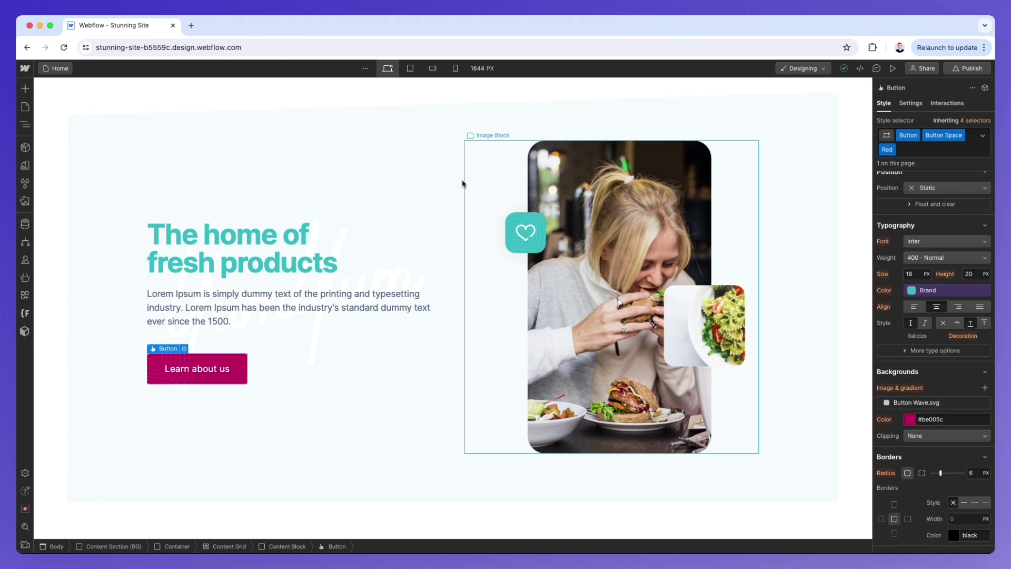
scroll(463, 181, "up", 1)
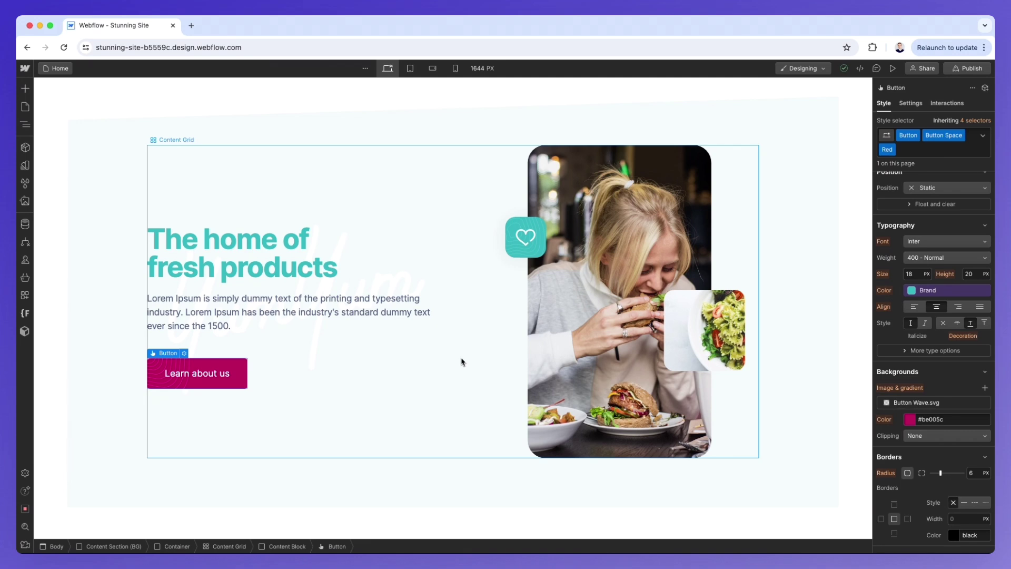
scroll(461, 361, "down", 1)
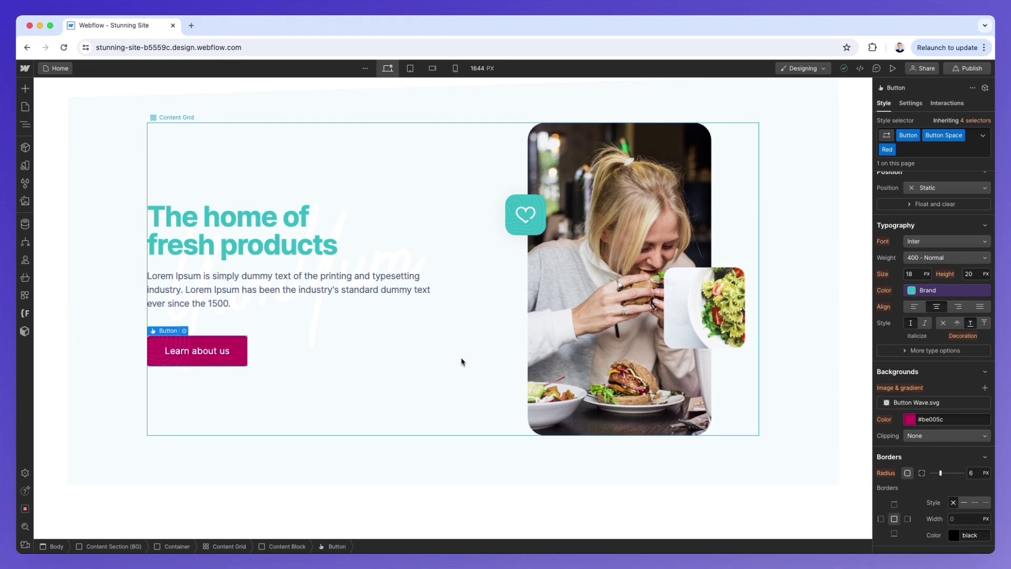
scroll(461, 361, "down", 1)
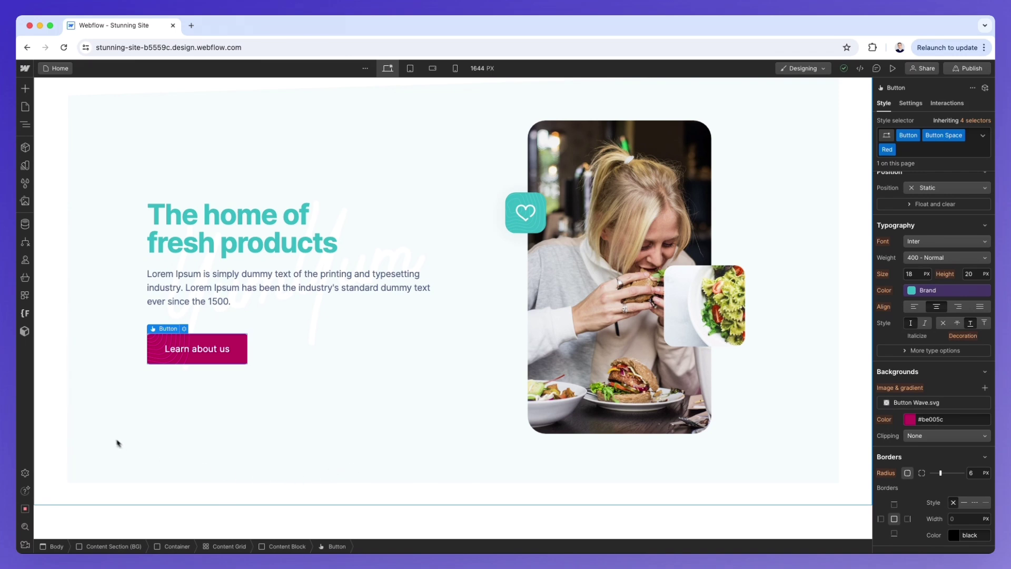
scroll(74, 289, "up", 3)
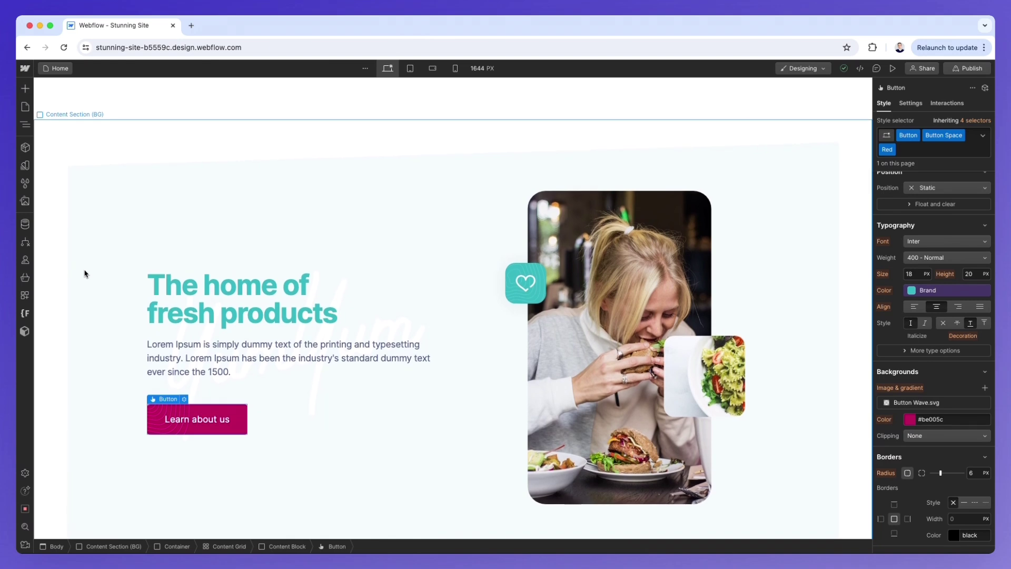
scroll(84, 273, "up", 1)
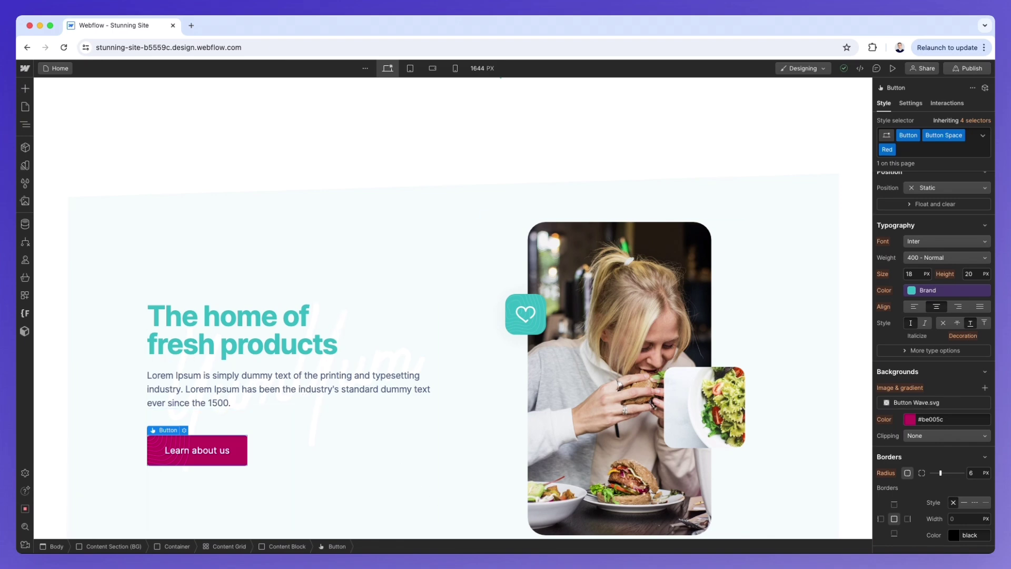
scroll(232, 397, "up", 2)
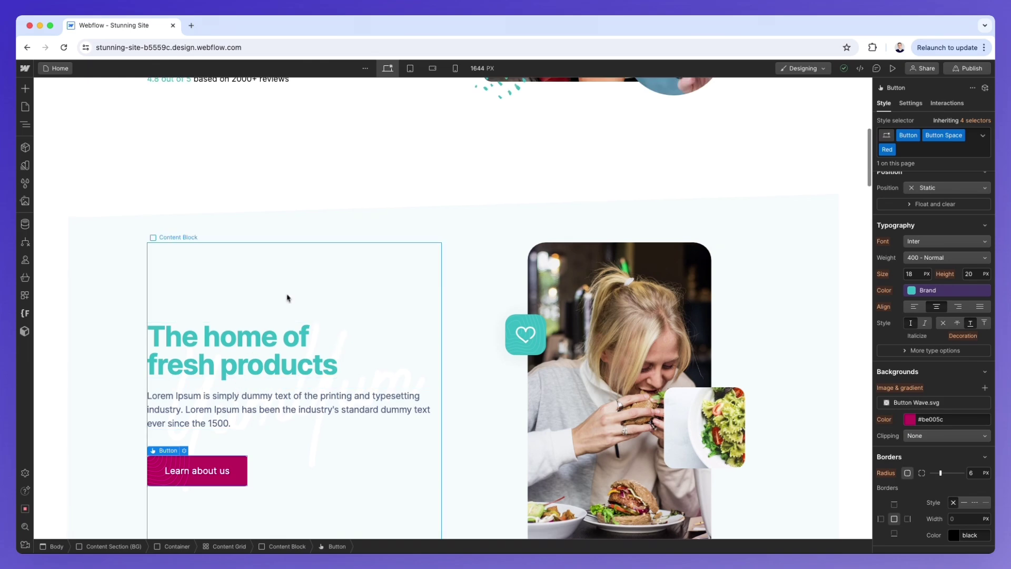
- Add a new combo class named Button.Primary to the hero section's "Place an Order" button
left_click(310, 240)
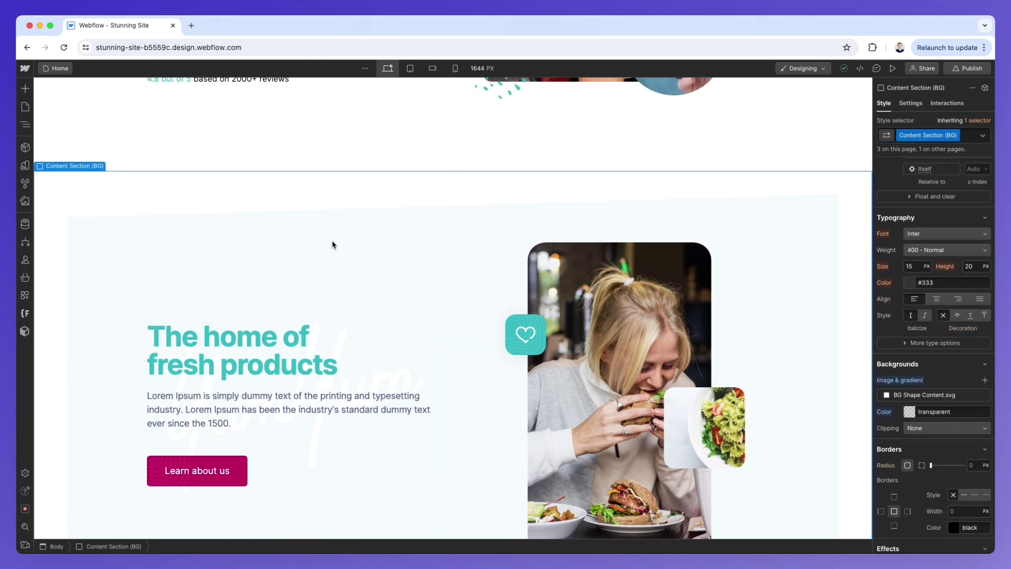
scroll(368, 231, "up", 5)
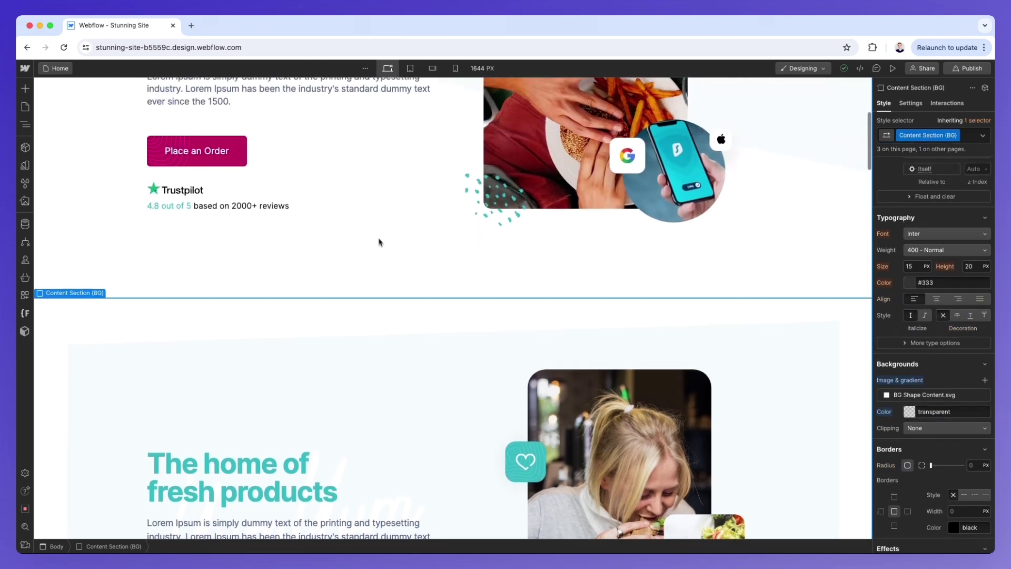
scroll(378, 242, "up", 5)
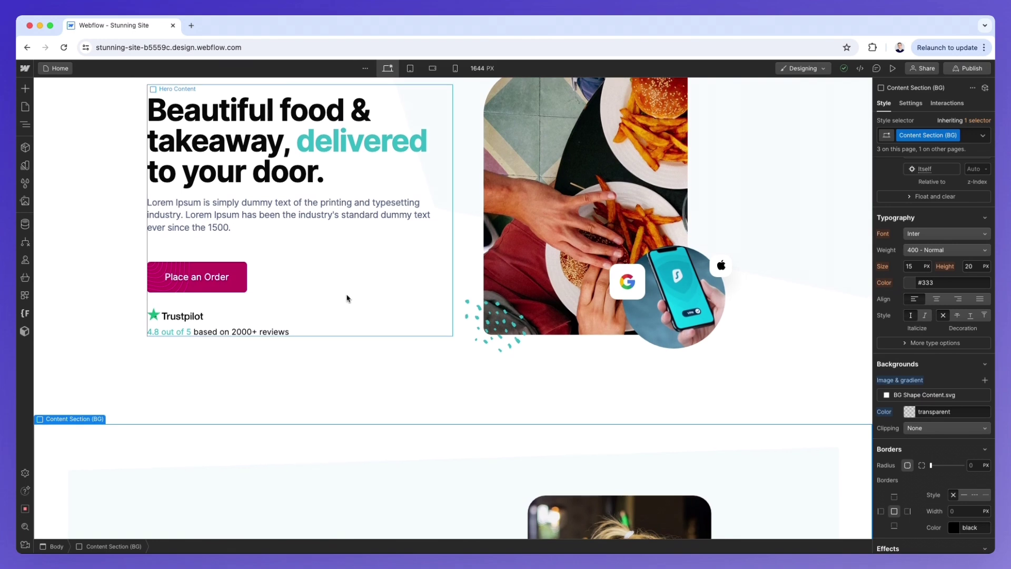
scroll(347, 298, "up", 5)
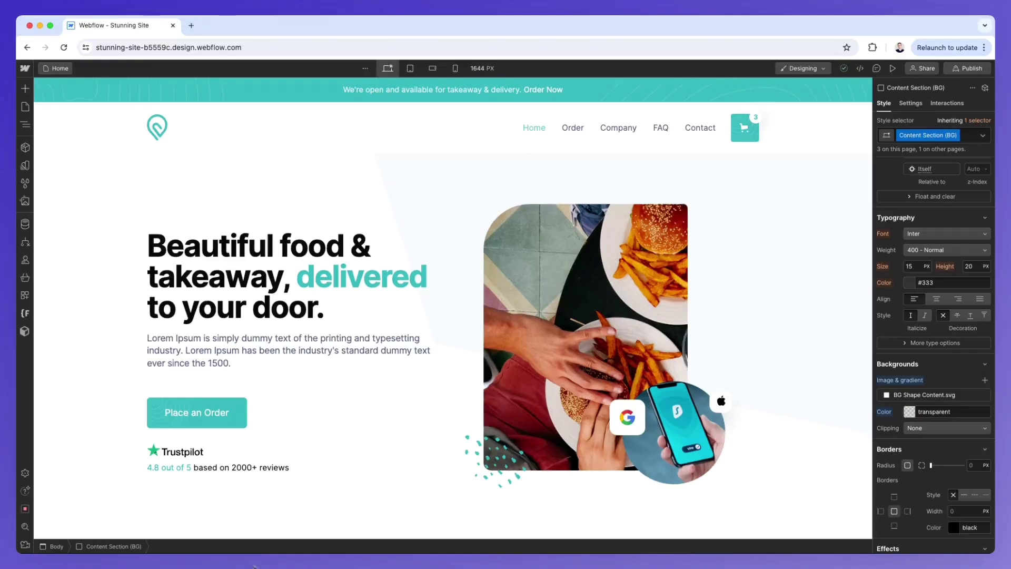
left_click(238, 419)
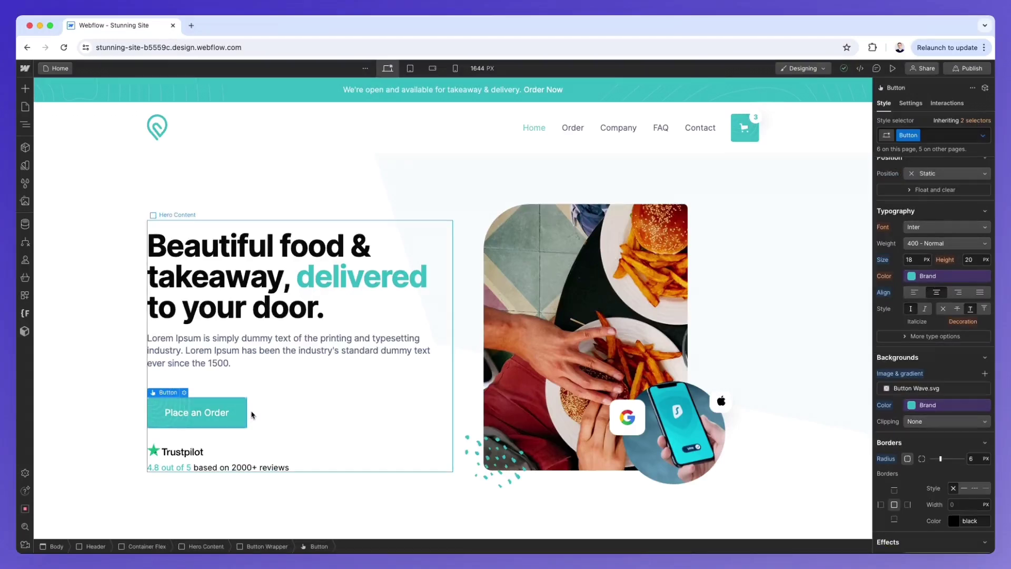
left_click(936, 138)
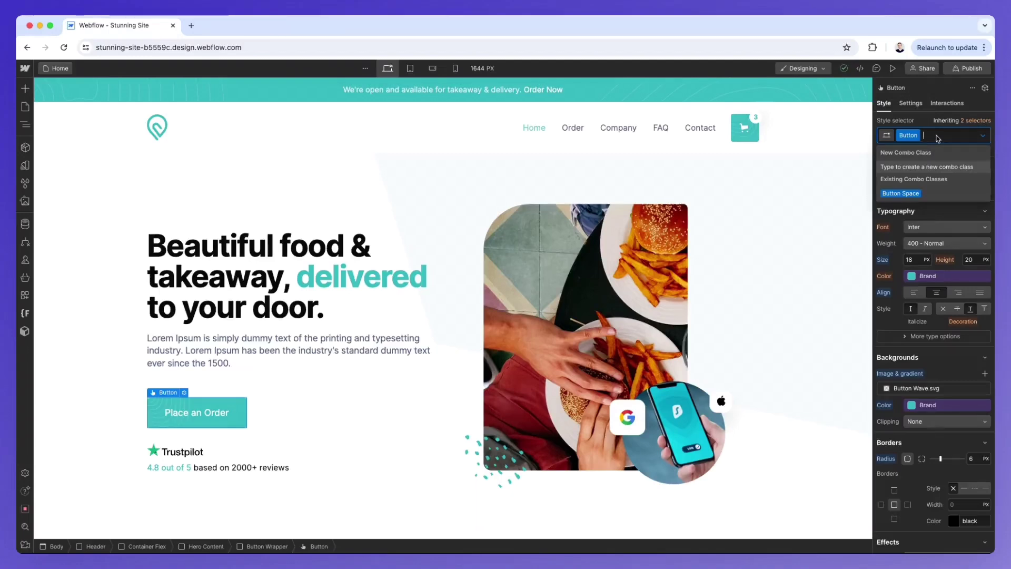
type("B")
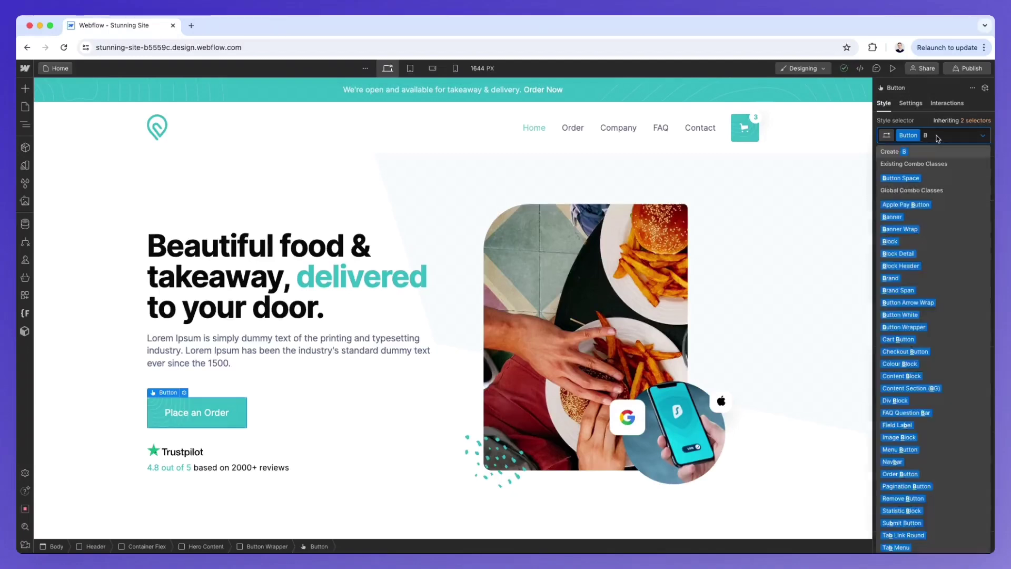
type("utton")
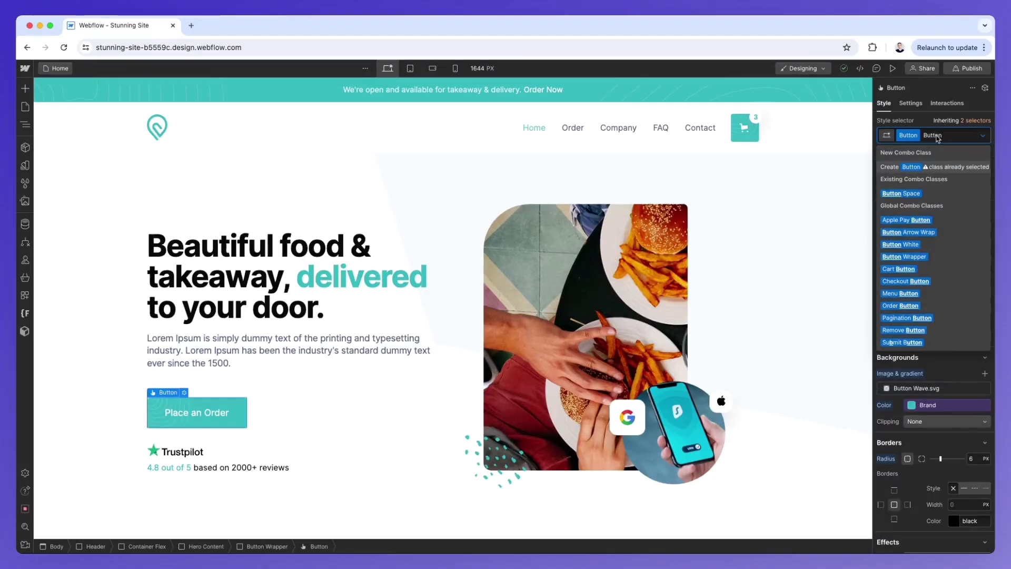
type(".Primary")
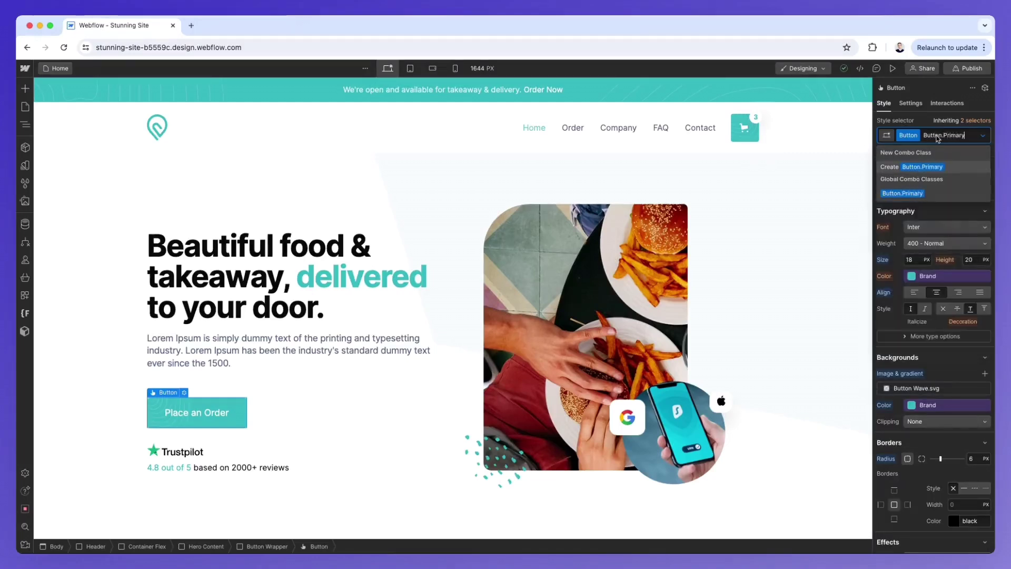
key("Return")
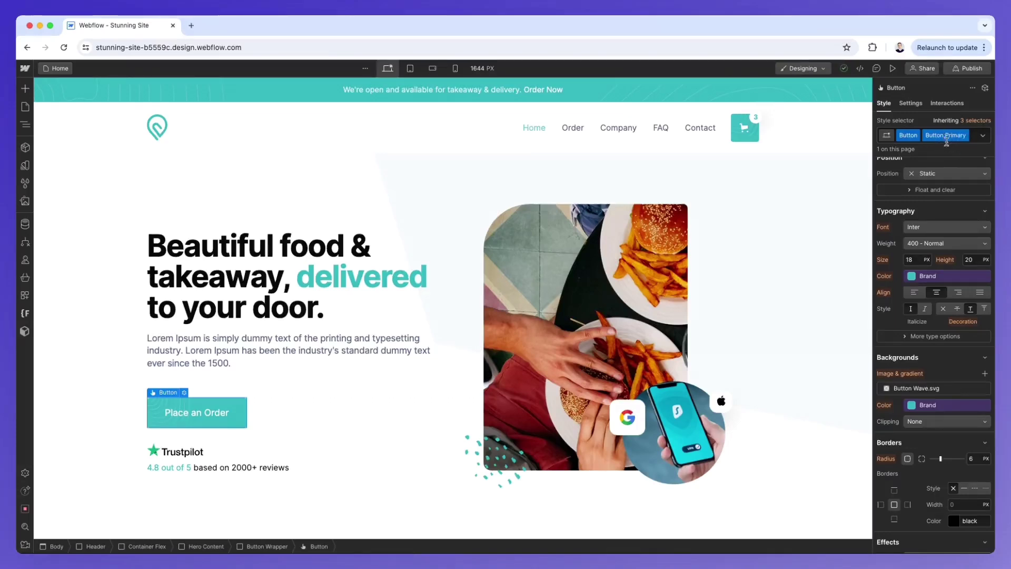
- Try to edit the name of the Button.Primary combo class on the "Place an Order" button
double_click(945, 134)
left_click_drag(944, 134, 923, 136)
key("BackSpace")
key("Return")
- Set the background color of the "Place an Order" button's Button.Primary combo class to the Black variable
left_click(914, 276)
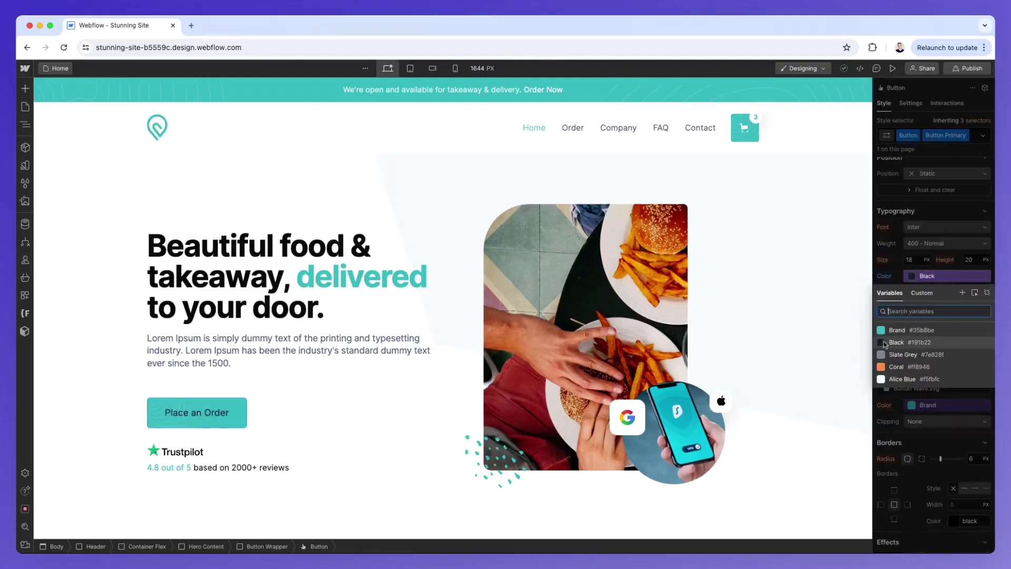
left_click(927, 405)
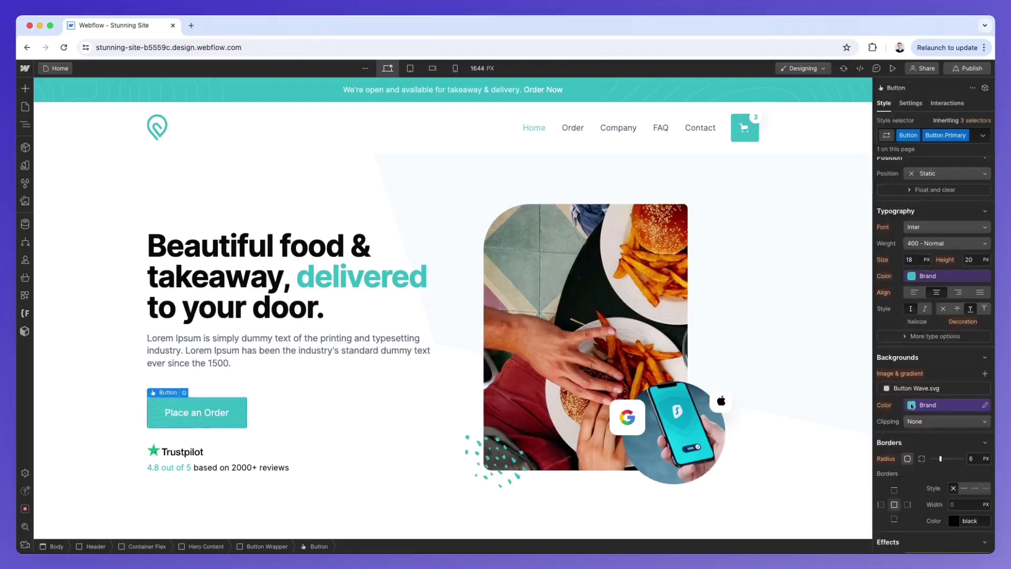
left_click(928, 404)
left_click(888, 471)
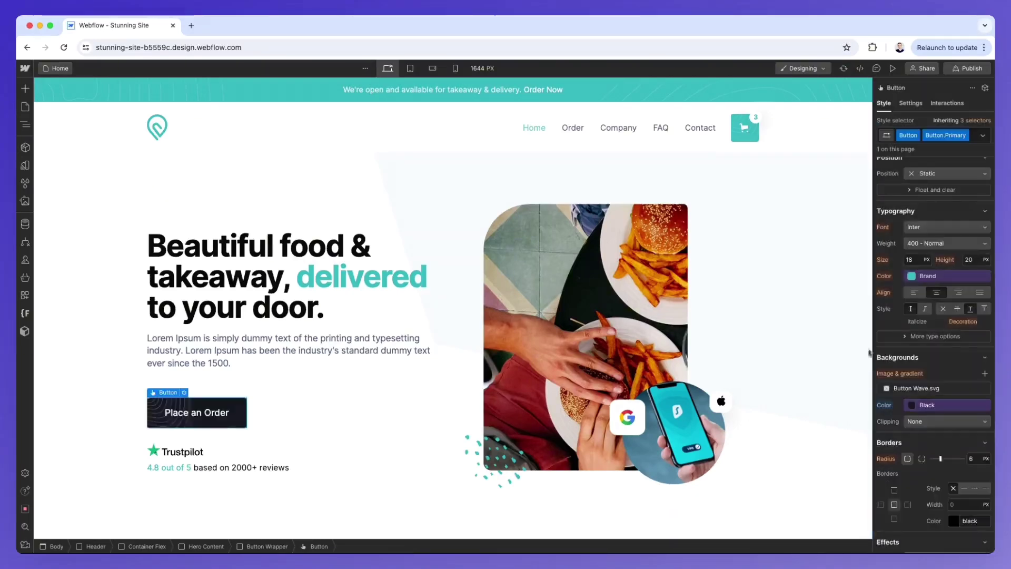
- Remove the Button Space combo class from the "Learn about us" button
scroll(726, 316, "down", 2)
scroll(714, 314, "down", 3)
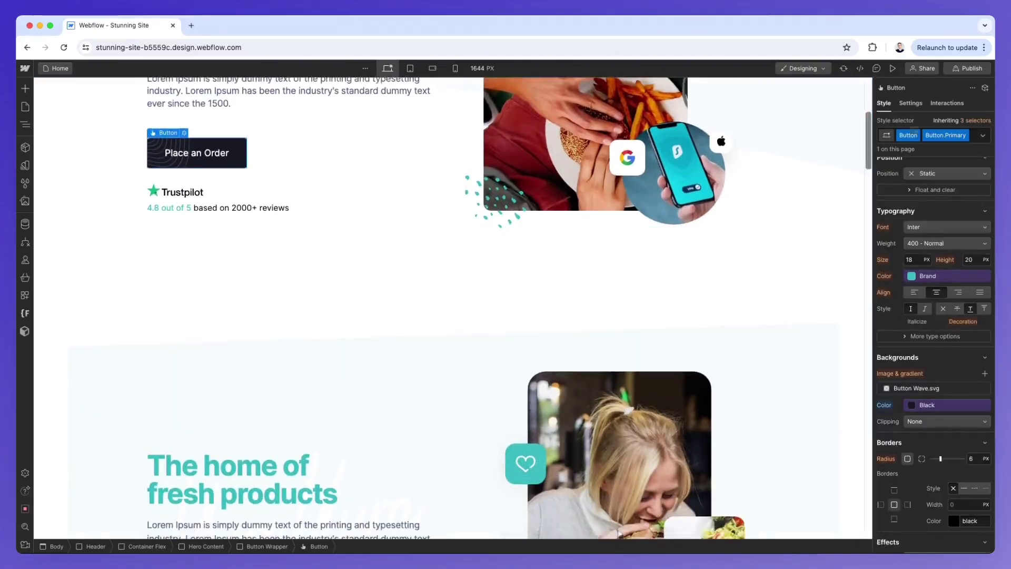
left_click(944, 133)
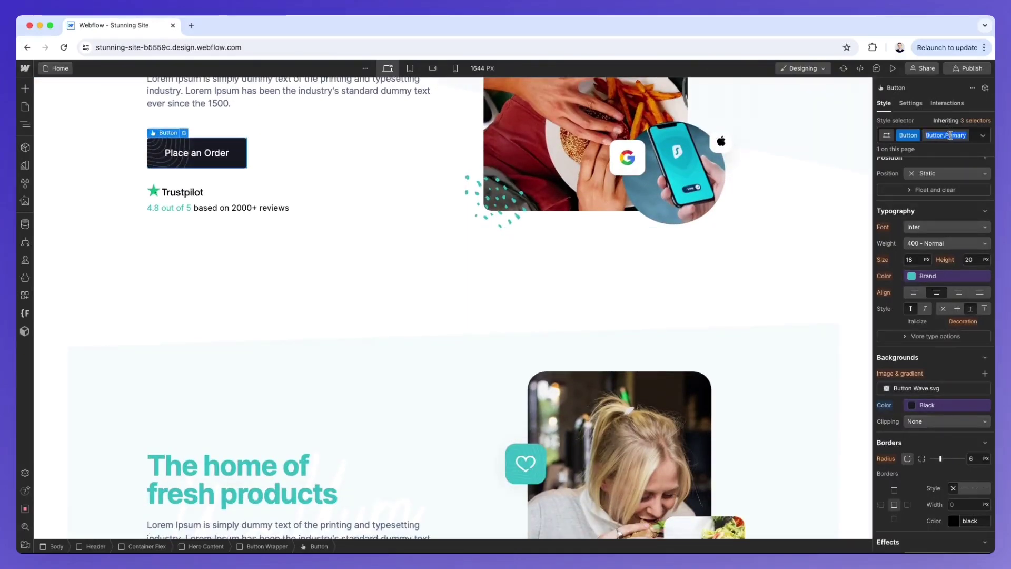
left_click(532, 323)
scroll(532, 322, "down", 1)
scroll(533, 323, "down", 3)
left_click(197, 382)
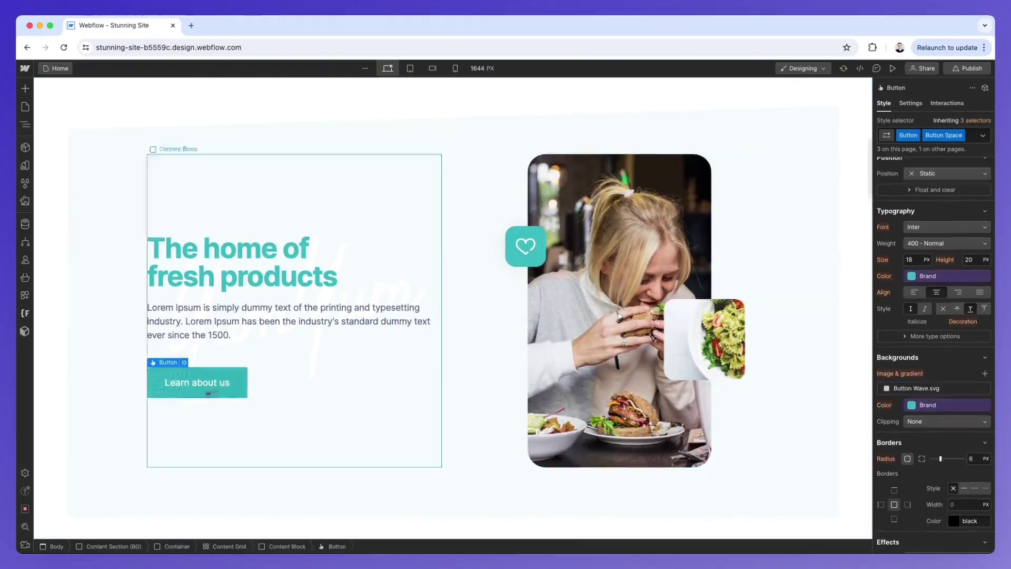
left_click(971, 138)
key("BackSpace")
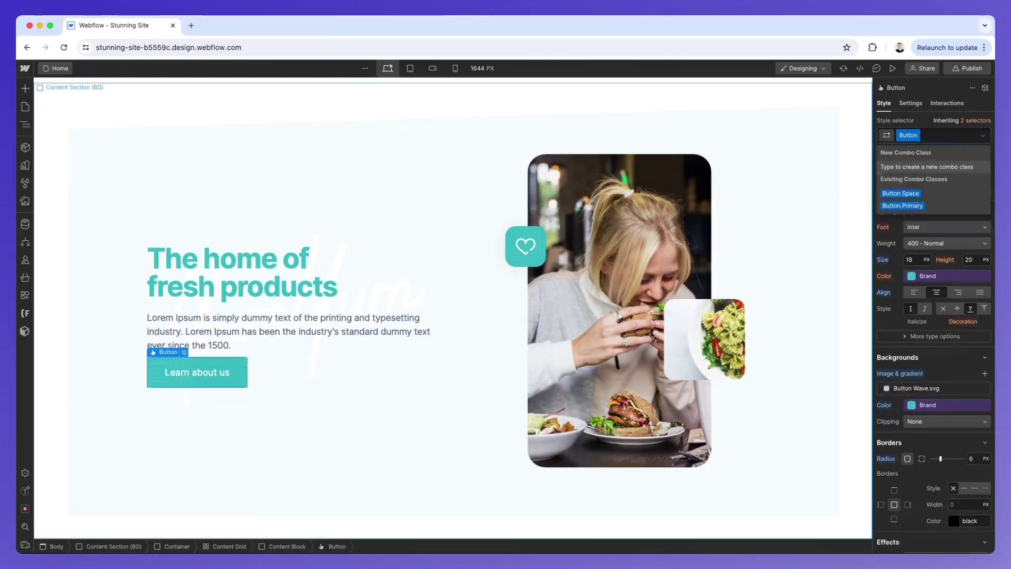
- Undo the removal of the Button Space combo class from the "Learn about us" button
left_click(830, 180)
key("super+z")
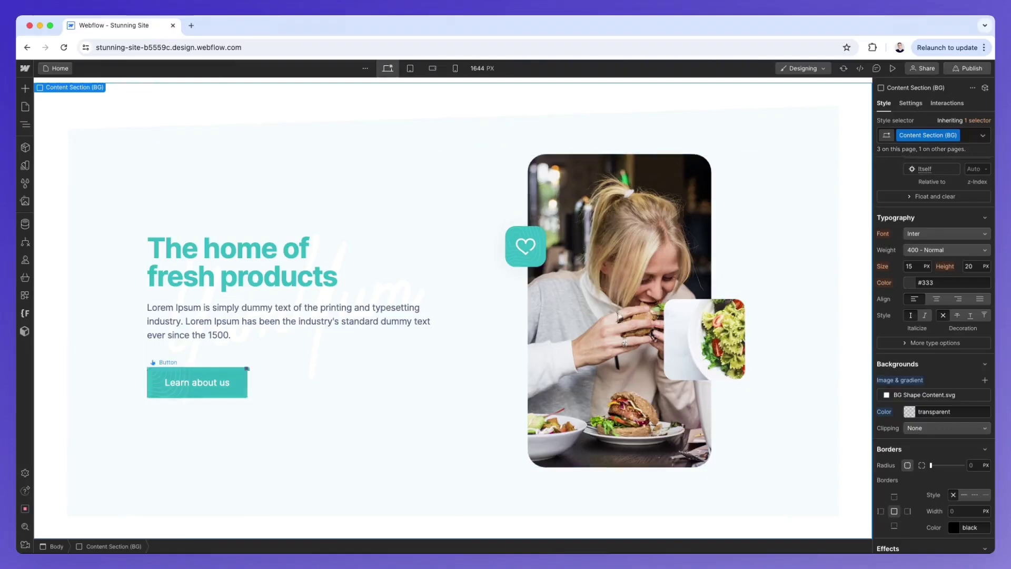
key("super+z")
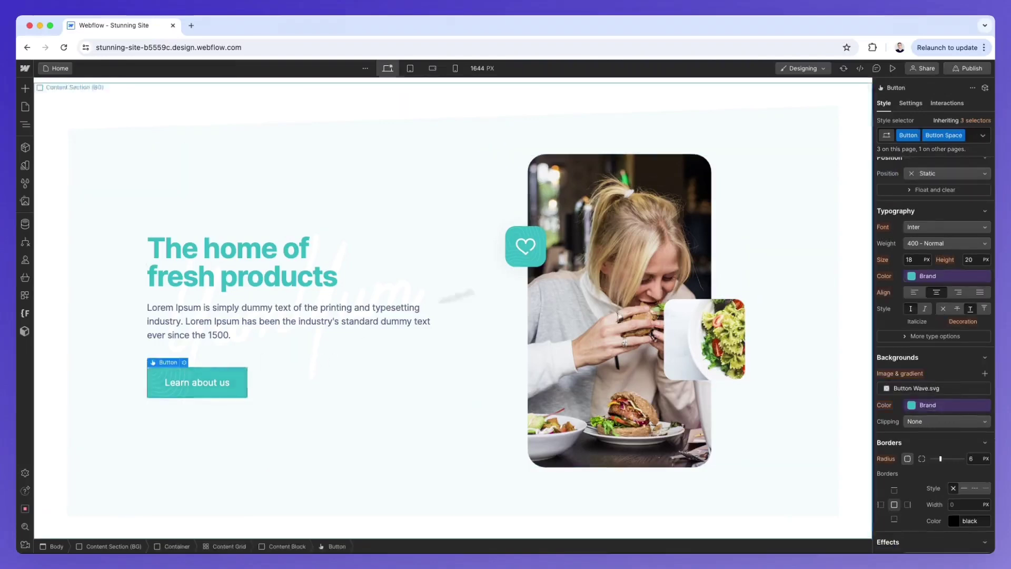
- Add the existing global combo class Button.Primary to the "Learn about us" button
left_click(973, 139)
type("Button.Primary")
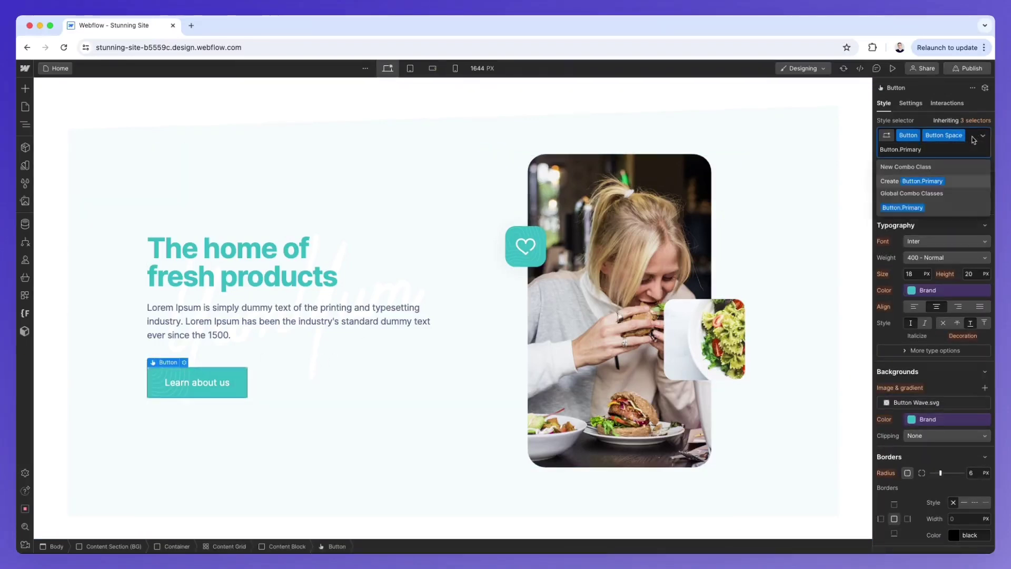
key("Return")
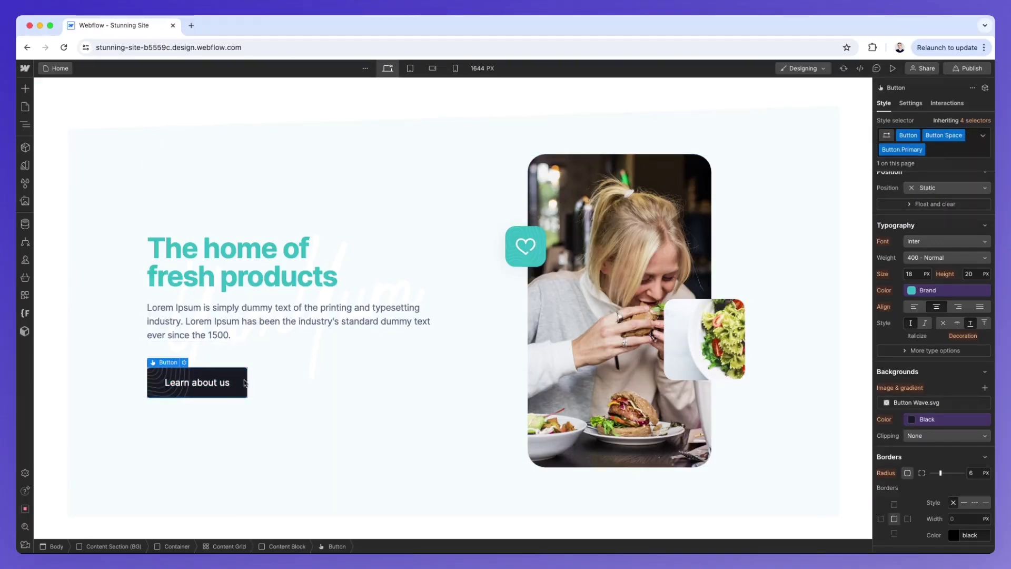
- Compare the "Learn about us" button's styling with the "Place an Order" button in the hero section
scroll(242, 383, "up", 1)
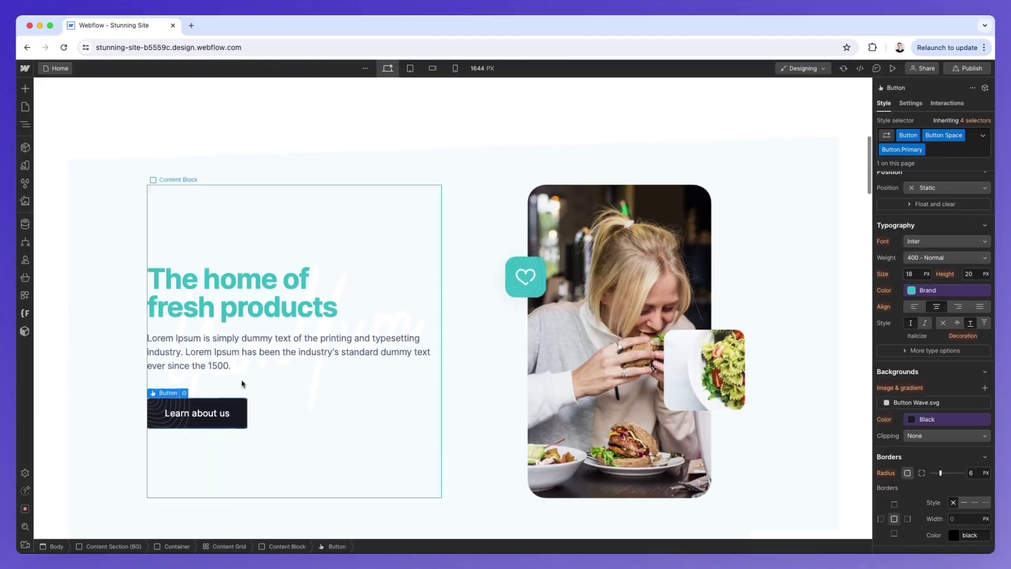
scroll(242, 415, "up", 3)
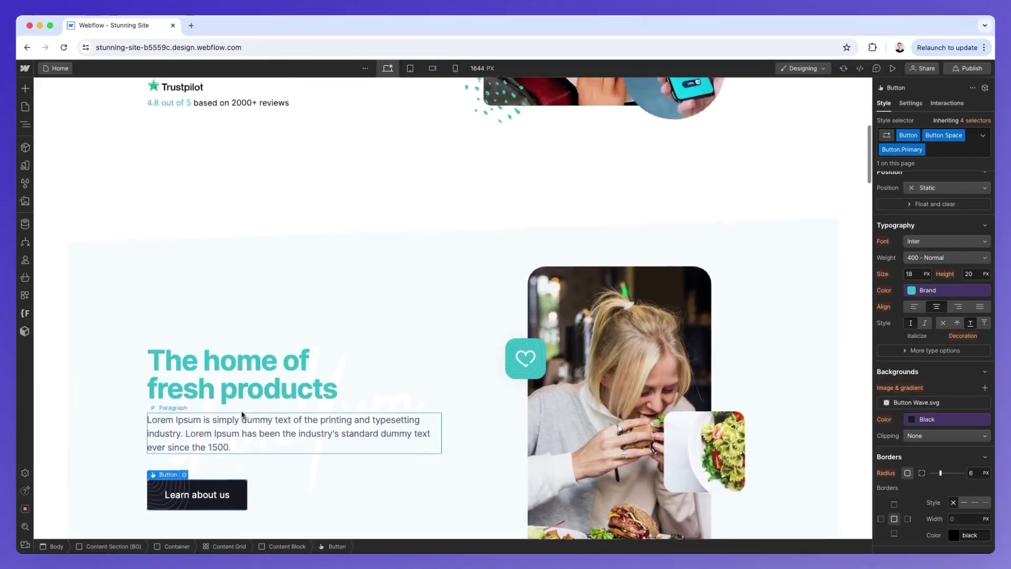
scroll(243, 414, "up", 1)
scroll(250, 414, "up", 2)
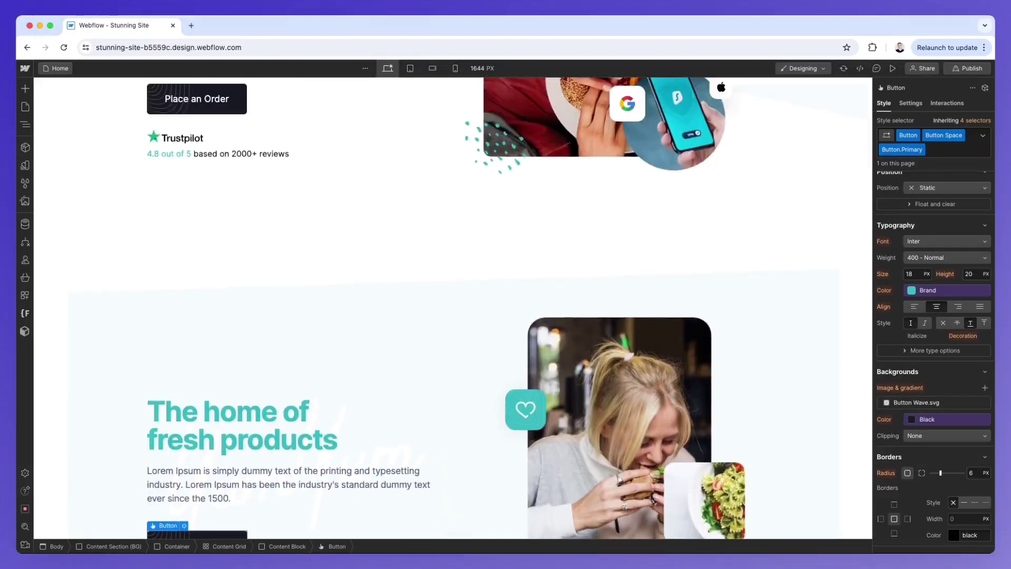
scroll(384, 354, "up", 6)
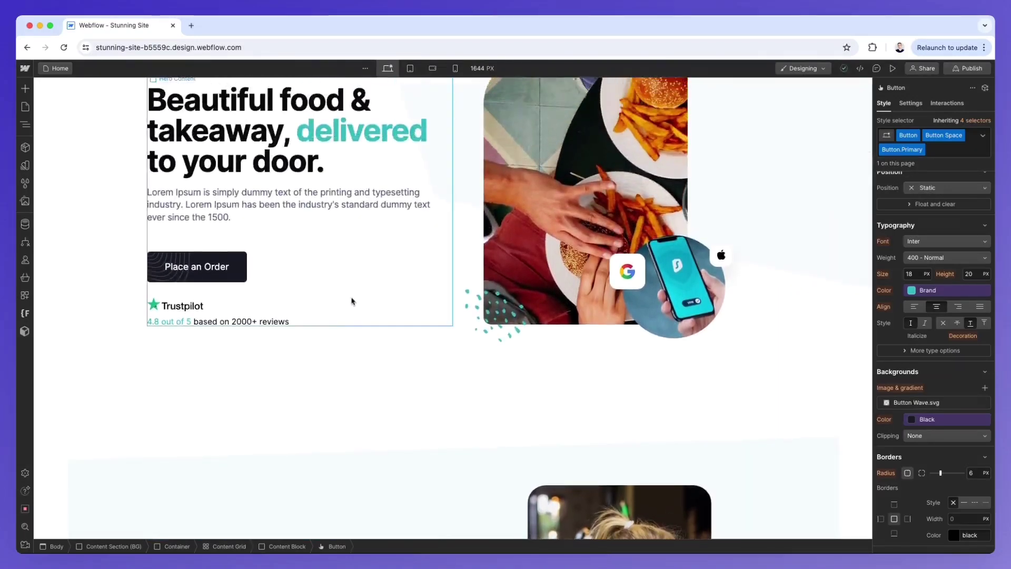
scroll(337, 300, "up", 4)
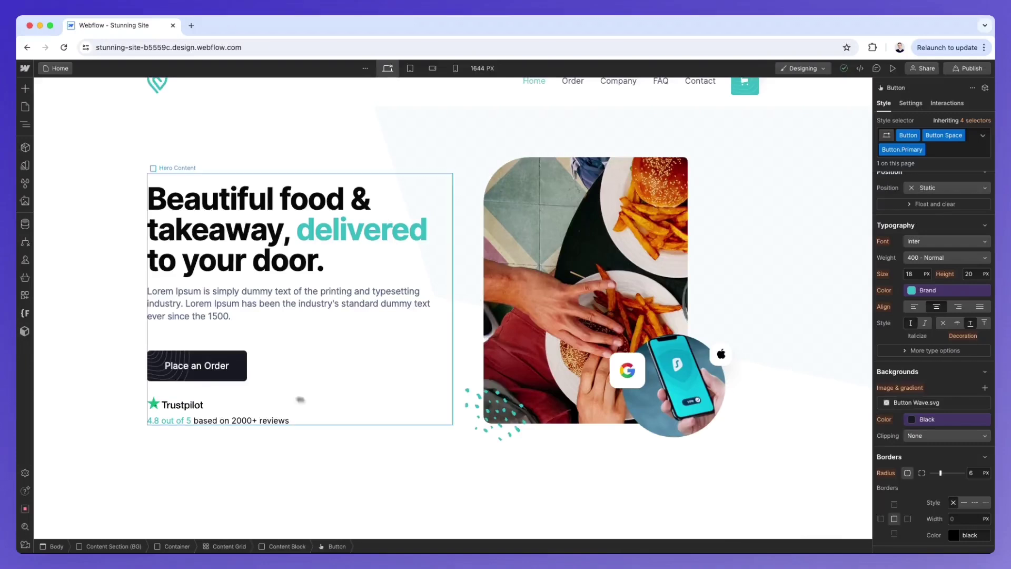
scroll(290, 395, "up", 1)
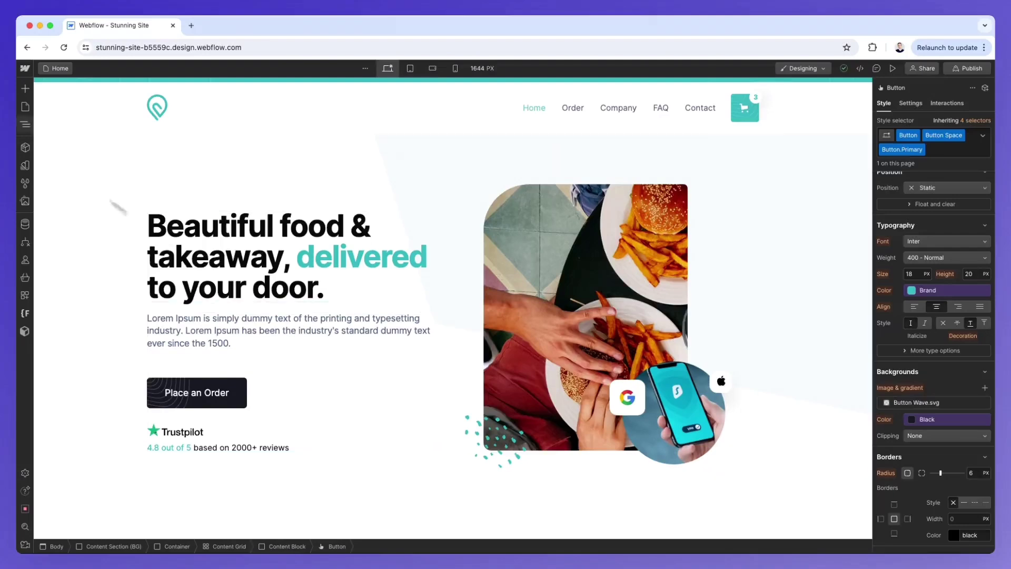
left_click(25, 106)
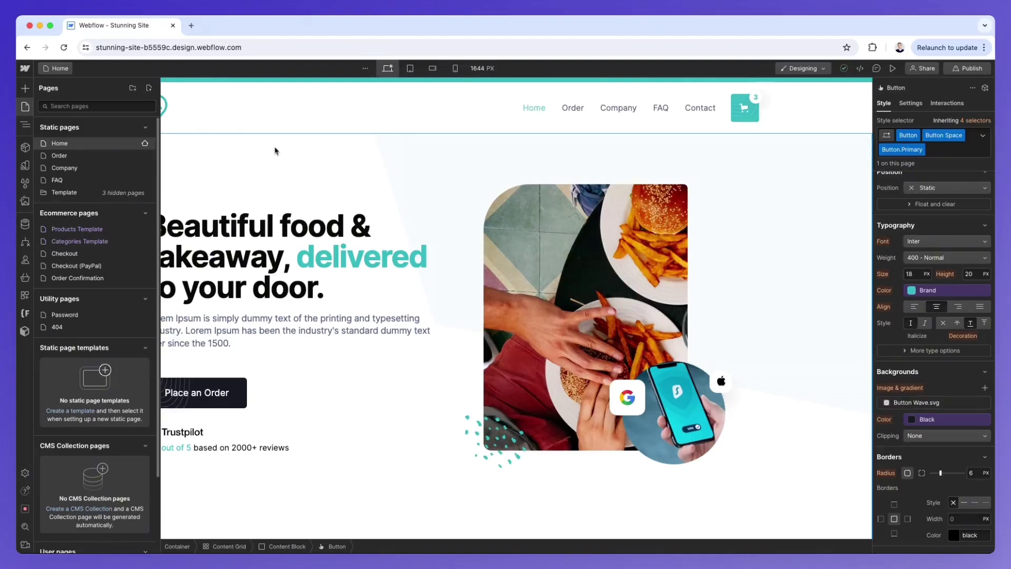
left_click(275, 151)
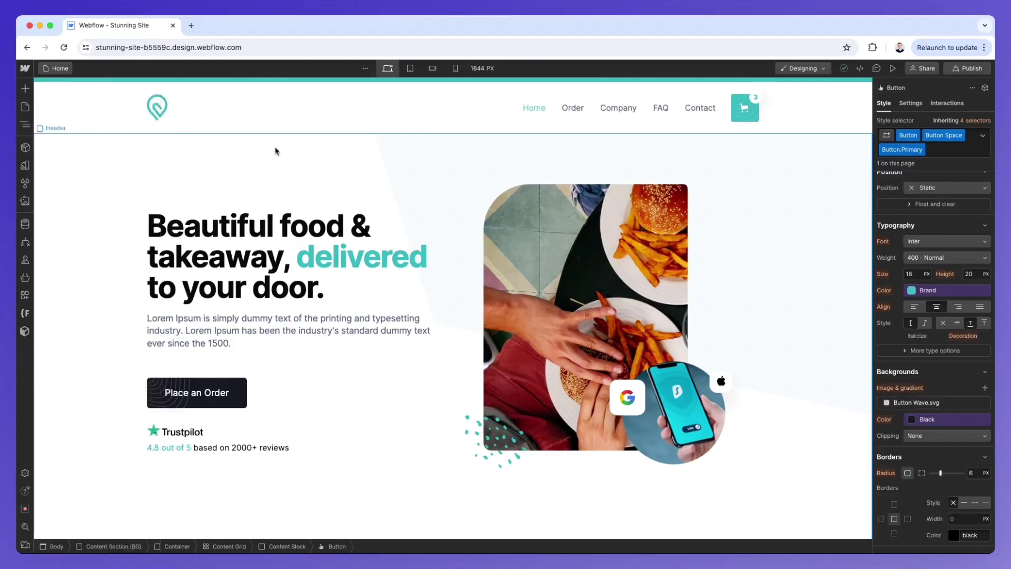
left_click(275, 151)
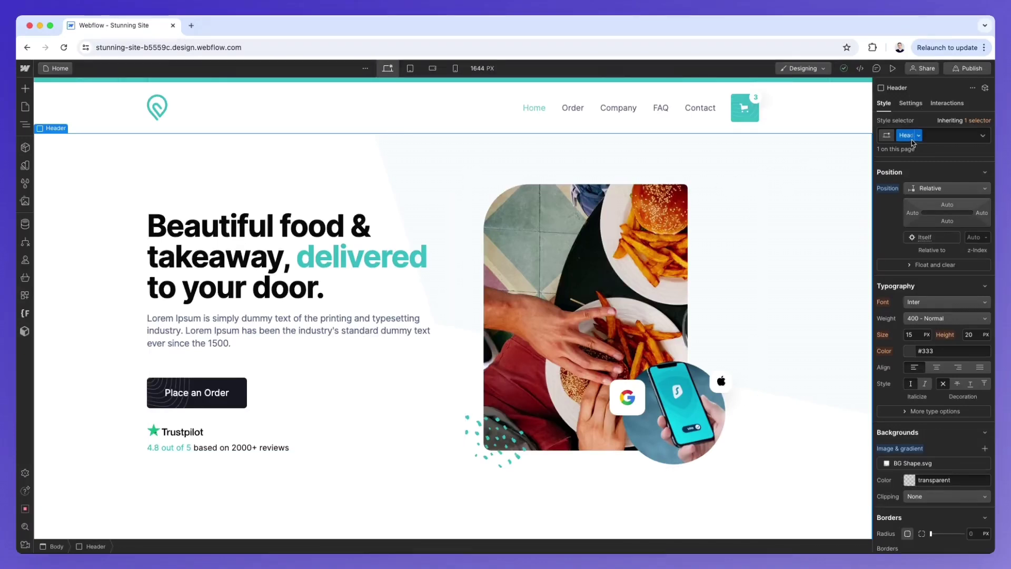
- Try to rename the "Place an Order" button's Button.Primary combo class to Button.Primaryshksadshdskass, and reselect the button to check the name
left_click(226, 400)
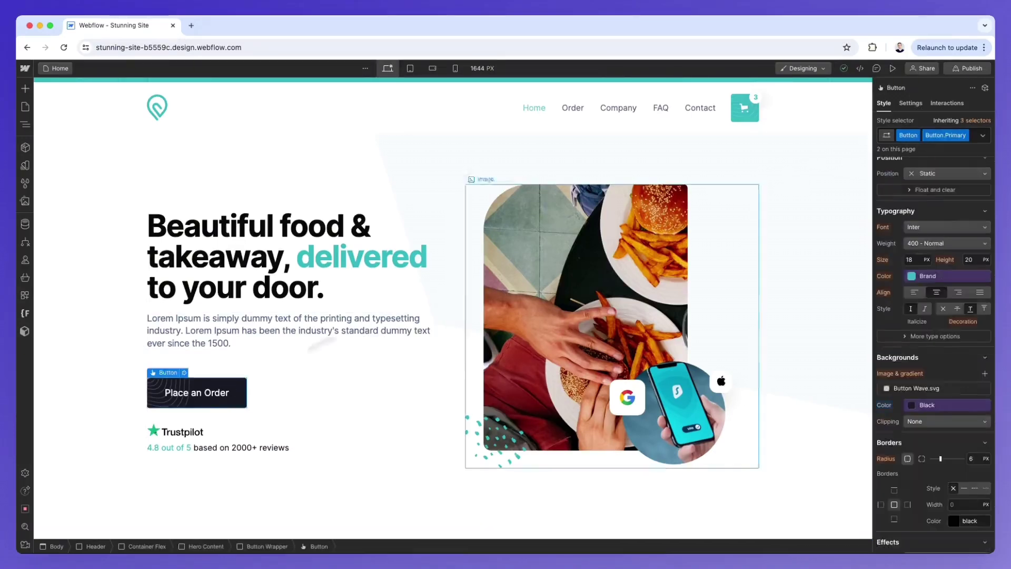
double_click(947, 136)
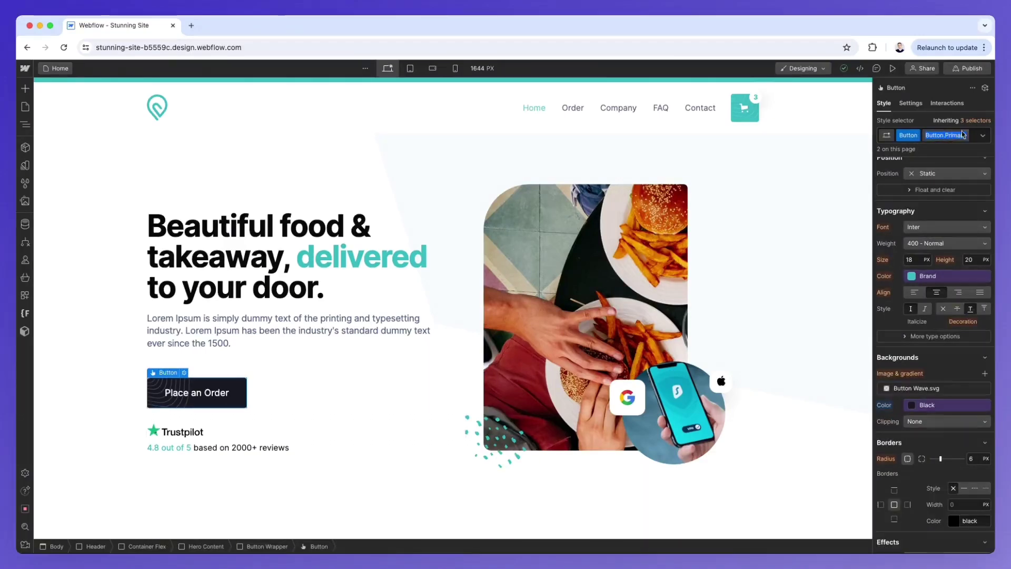
left_click(946, 136)
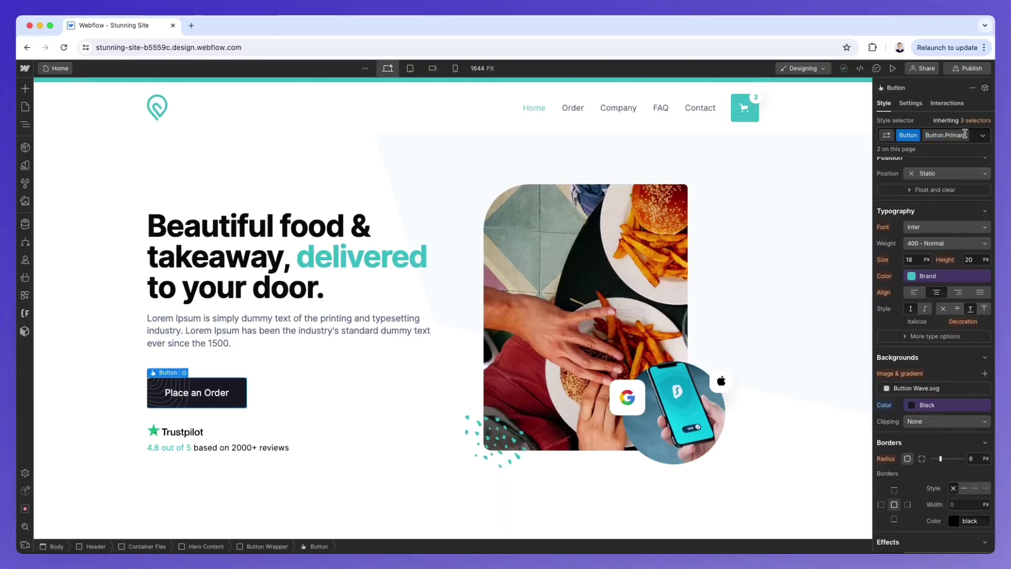
type("shksadshdskass")
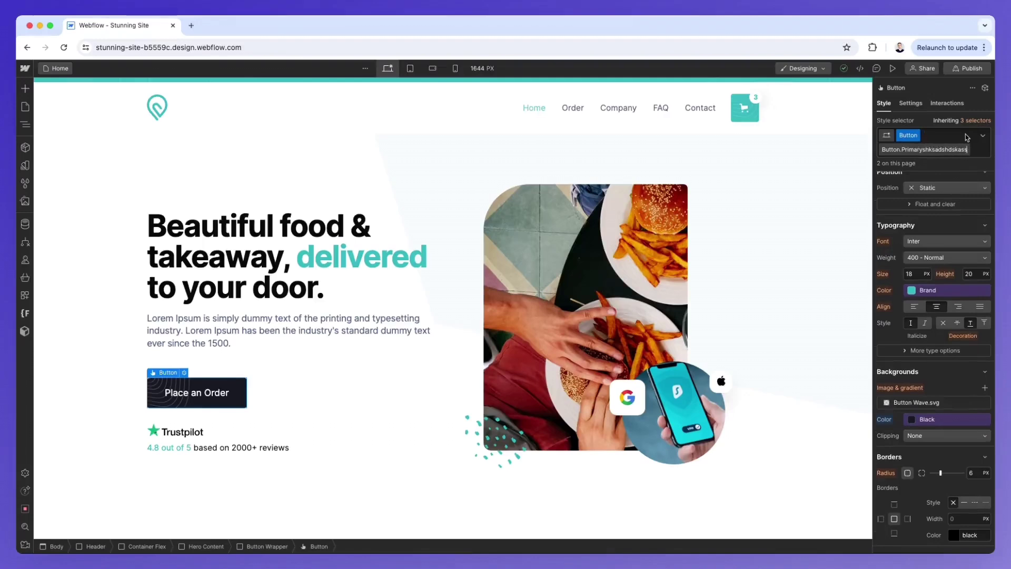
left_click(844, 174)
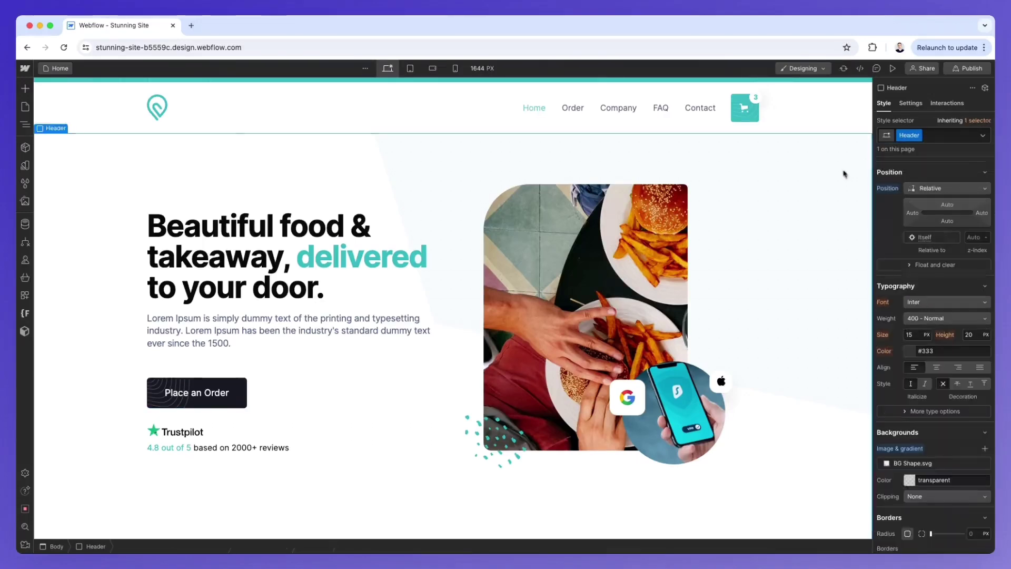
left_click(230, 390)
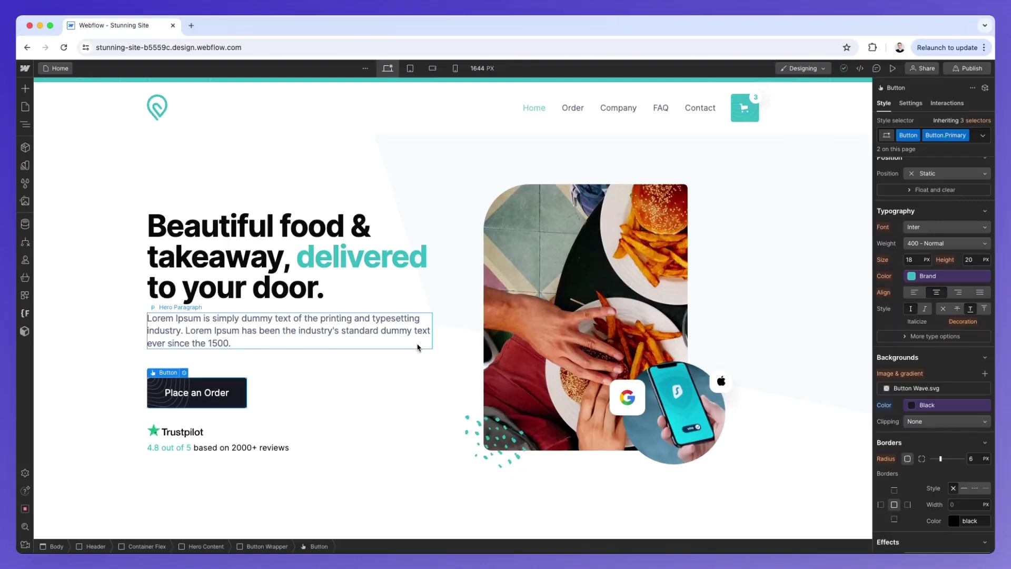
scroll(417, 348, "down", 2)
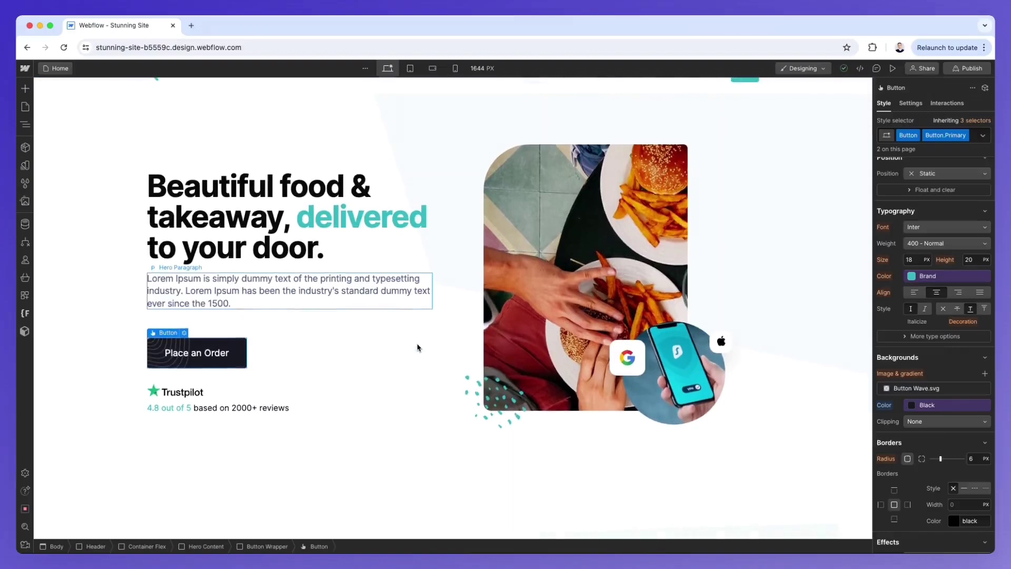
scroll(418, 348, "up", 1)
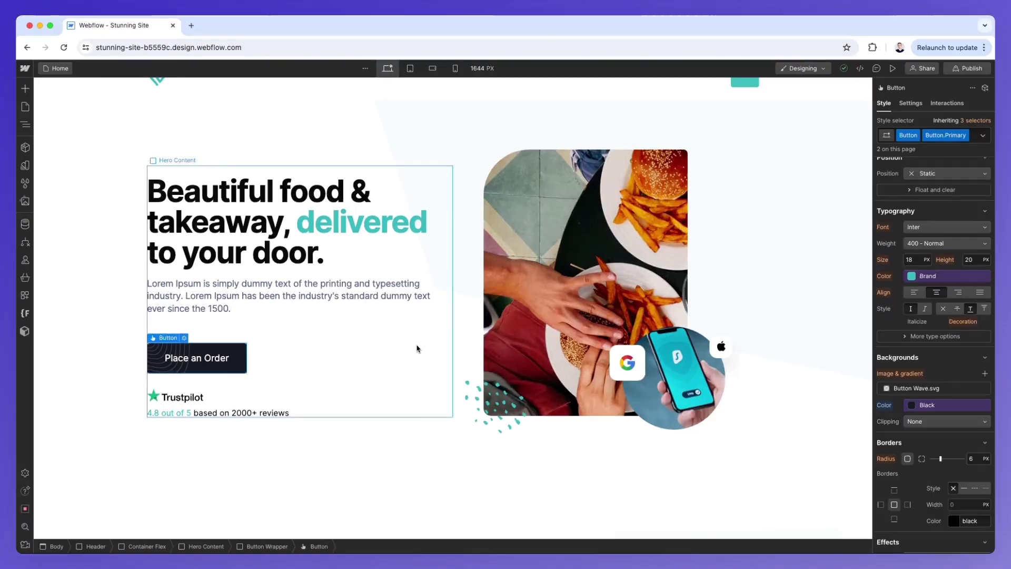
scroll(417, 347, "up", 2)
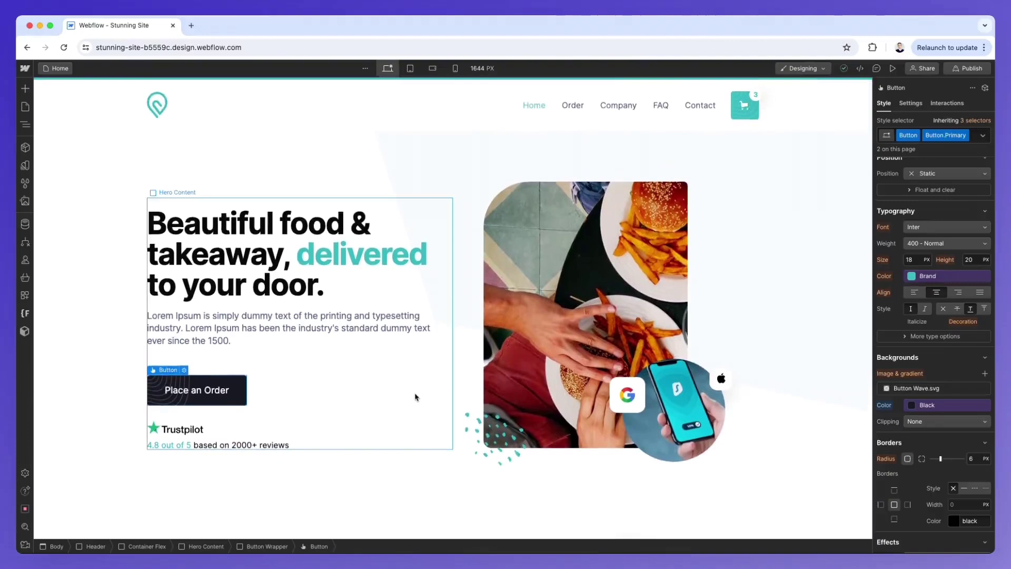
scroll(416, 397, "down", 2)
scroll(414, 398, "up", 3)
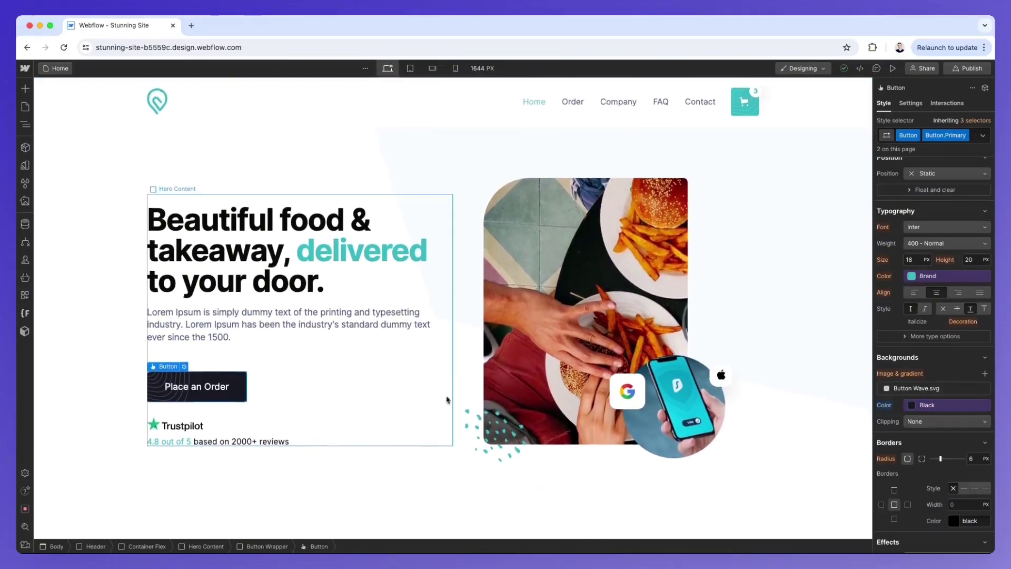
scroll(342, 350, "up", 1)
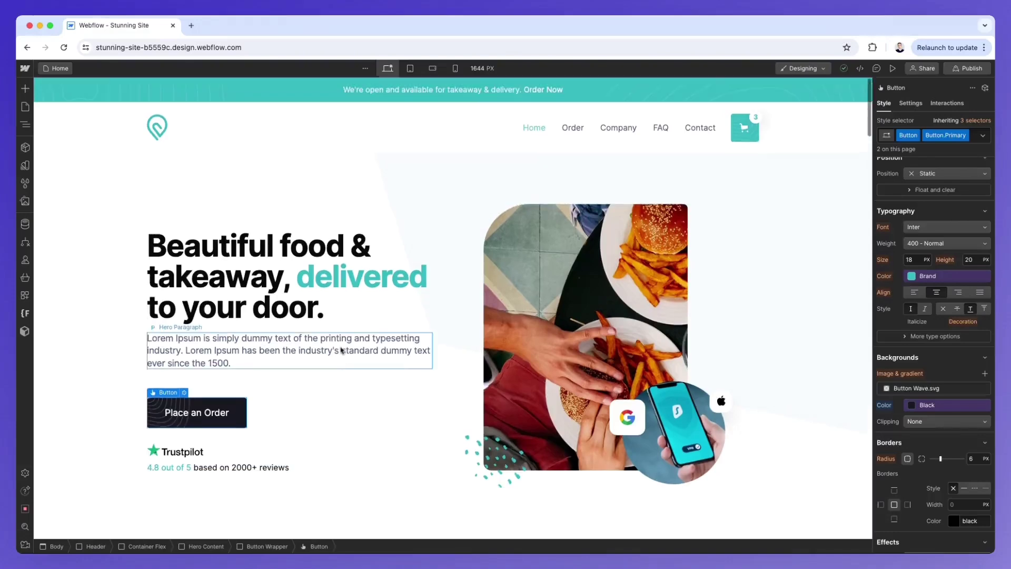